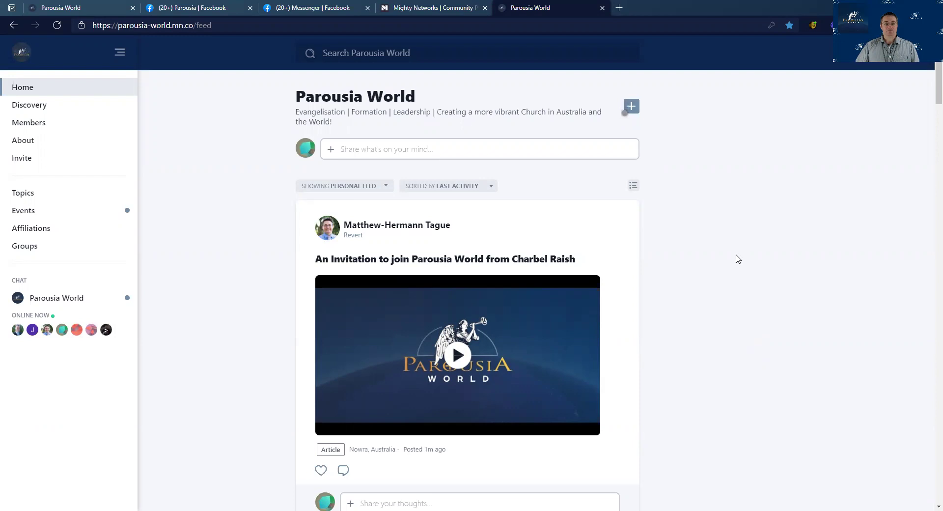
Read through the Welcome post on the home feed, then close it
scroll(737, 259, down, 1)
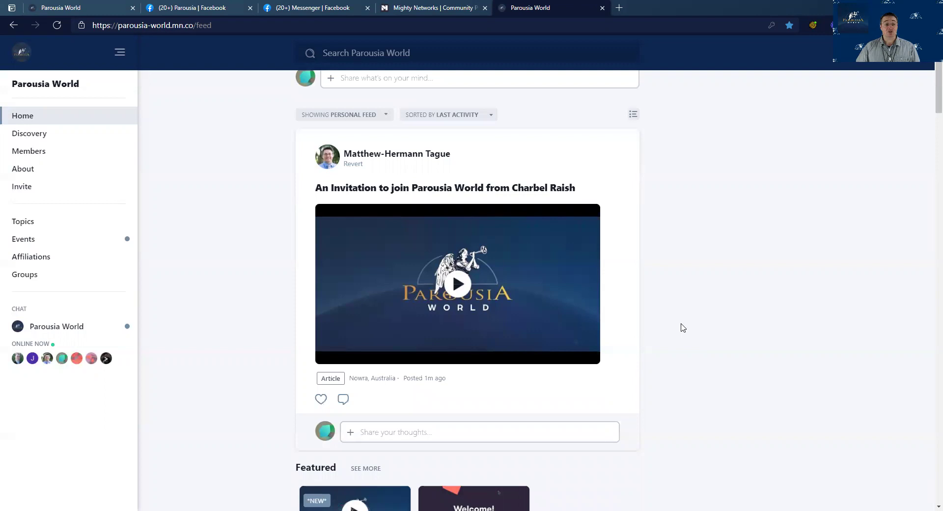
scroll(683, 328, down, 7)
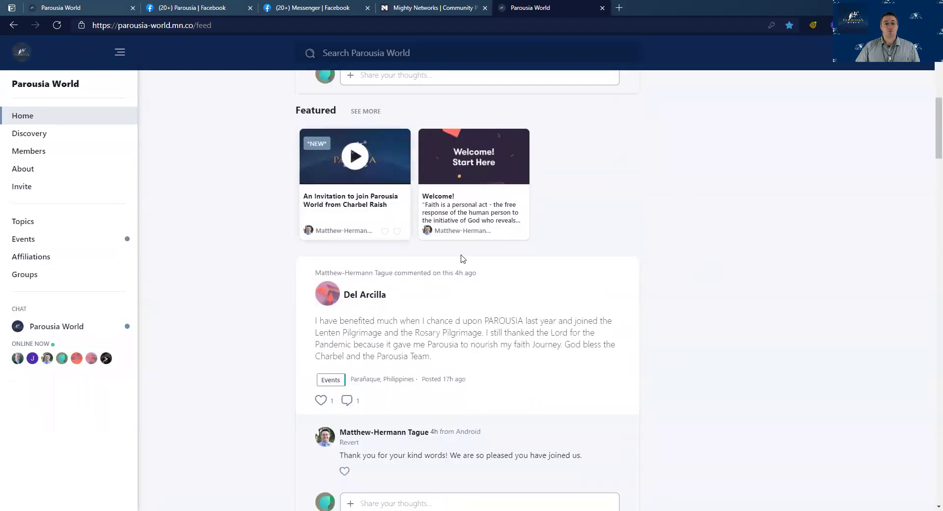
click(482, 194)
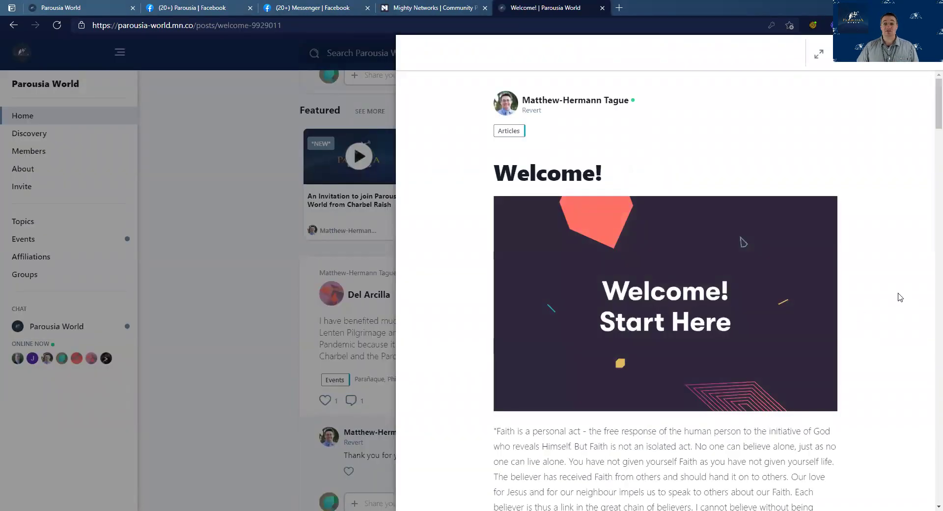
scroll(900, 297, down, 4)
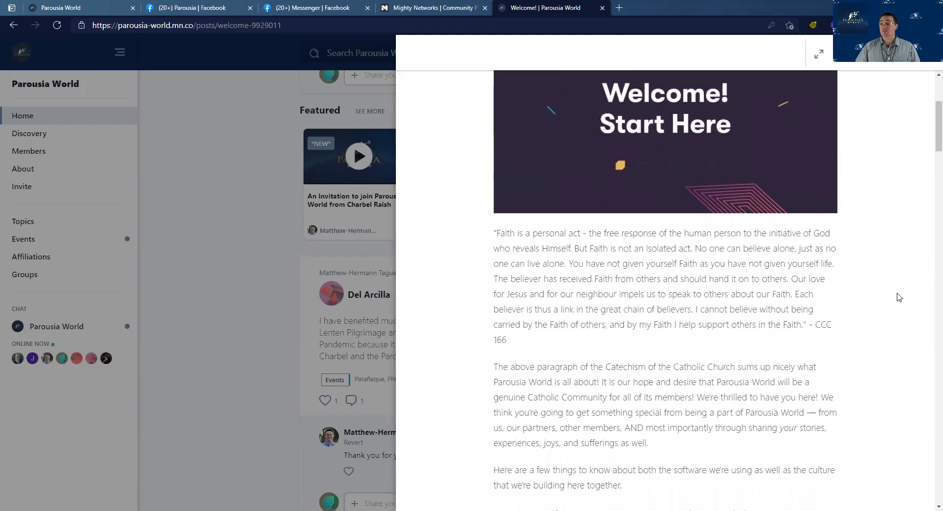
scroll(900, 297, down, 1)
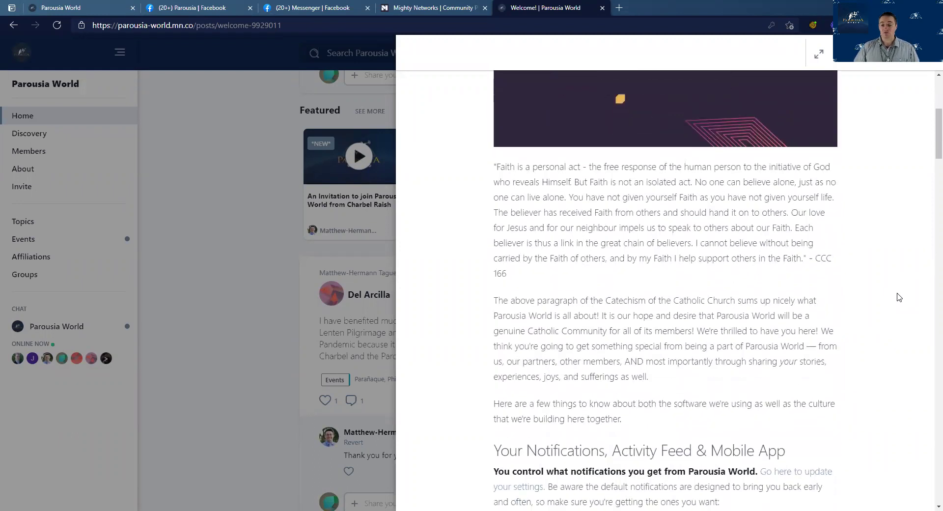
scroll(898, 297, down, 2)
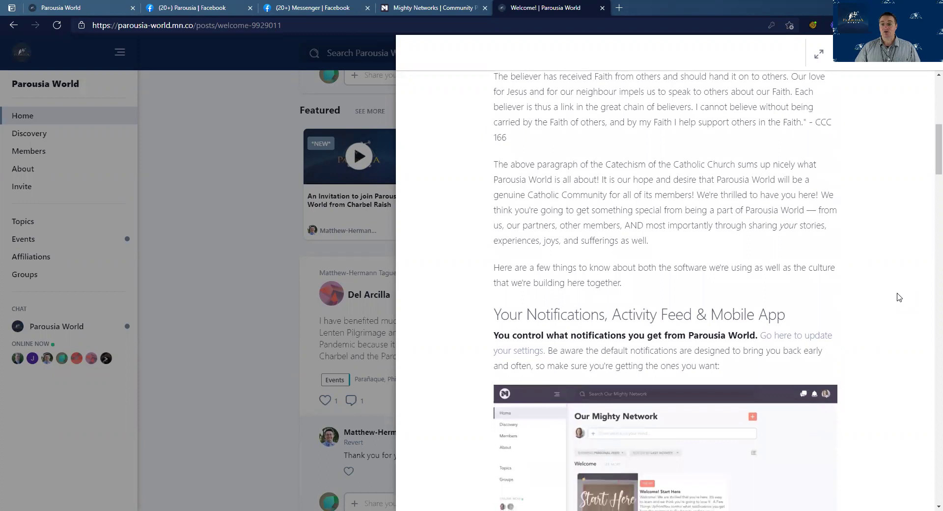
scroll(899, 297, down, 4)
scroll(899, 298, down, 8)
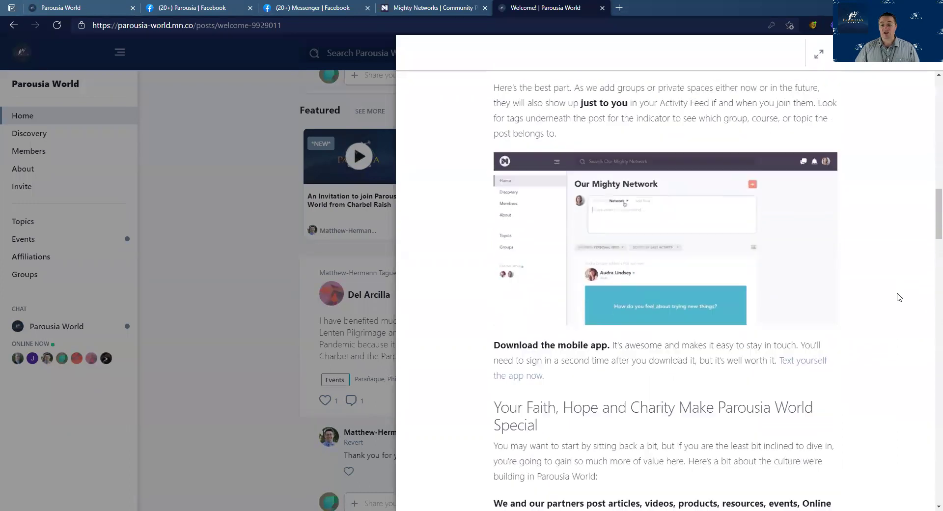
scroll(899, 297, down, 4)
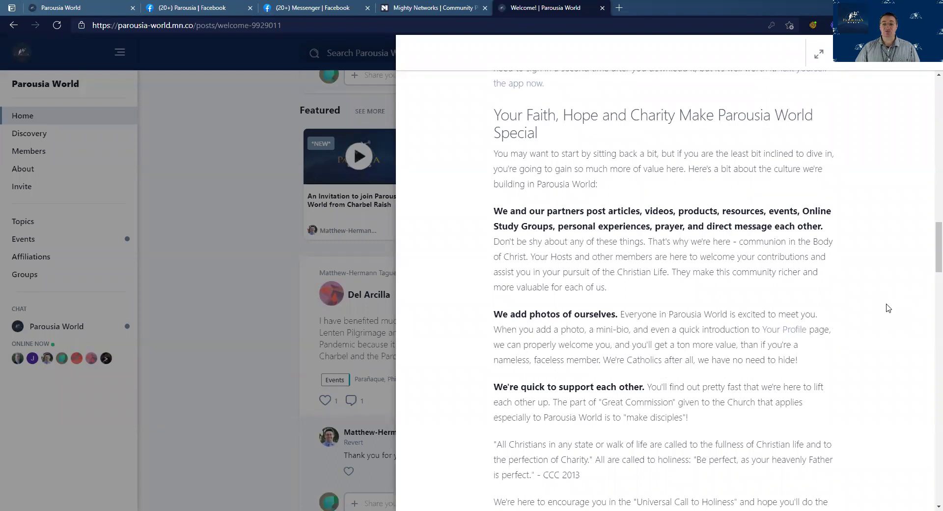
scroll(888, 308, down, 1)
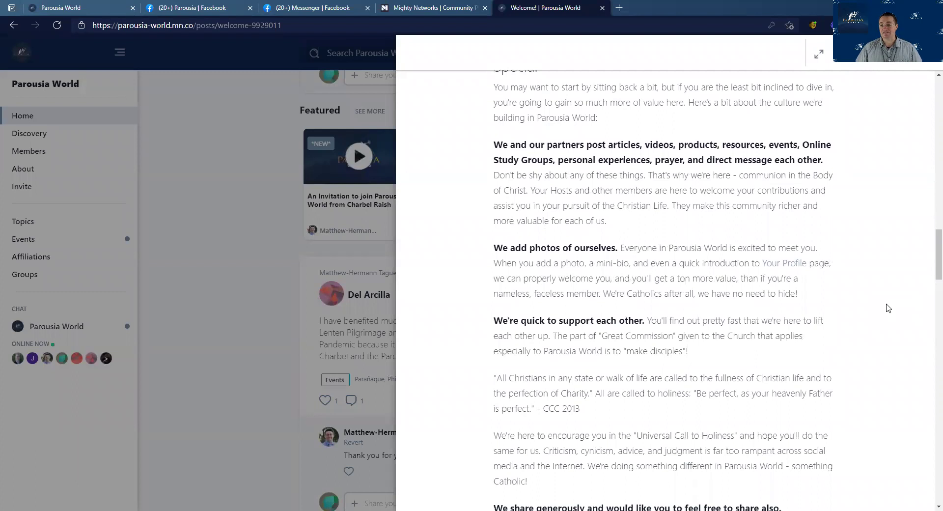
scroll(888, 308, down, 8)
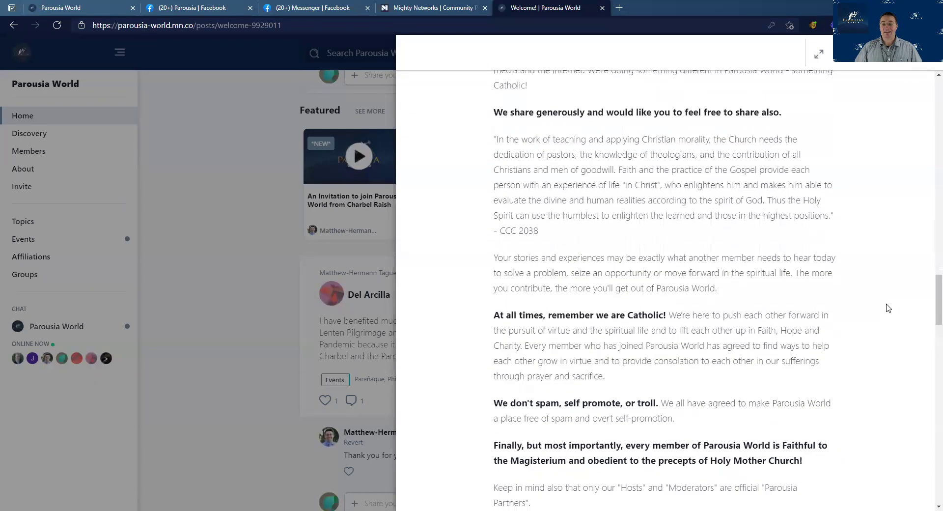
scroll(888, 308, down, 5)
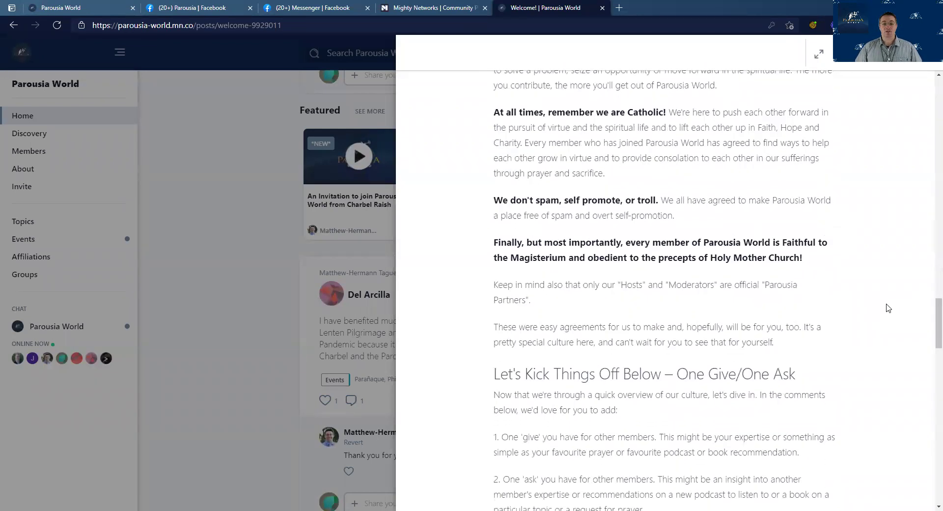
click(908, 66)
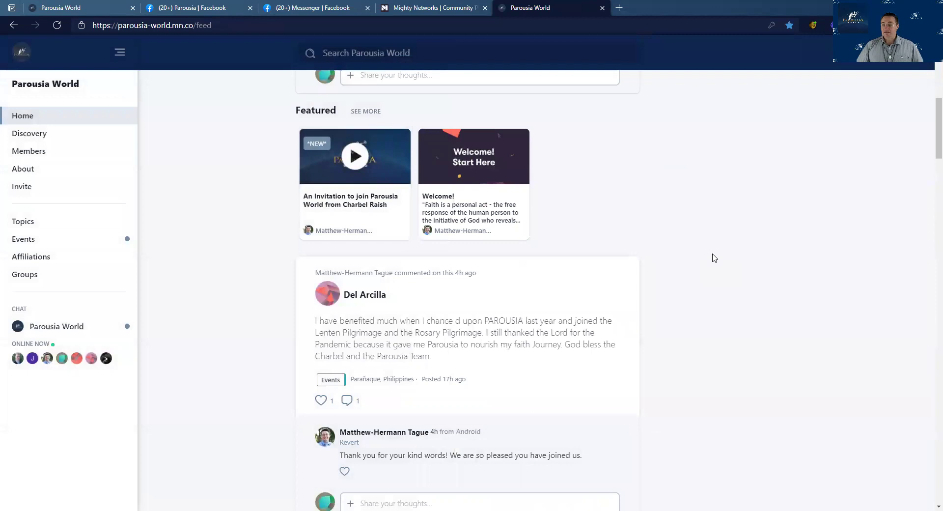
Expand the 'Share what's on your mind' composer, then go to the Groups list
scroll(707, 256, up, 10)
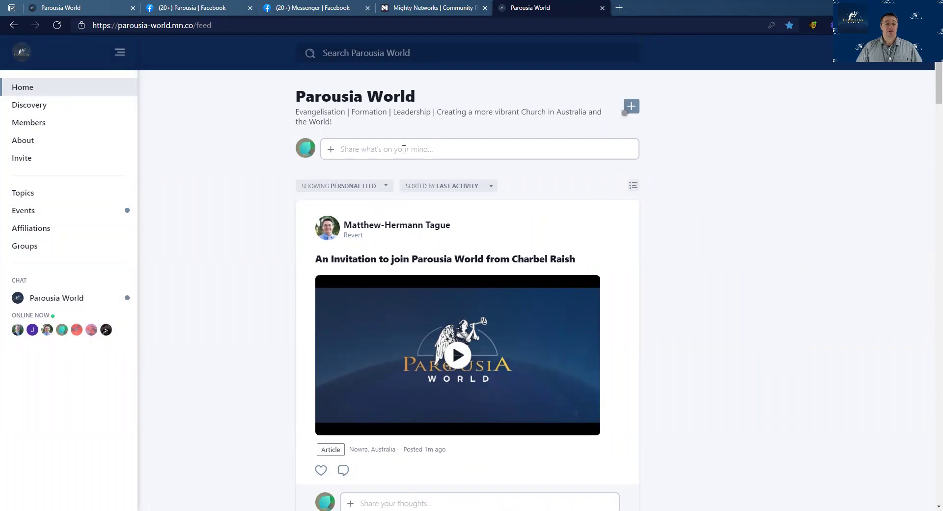
click(448, 148)
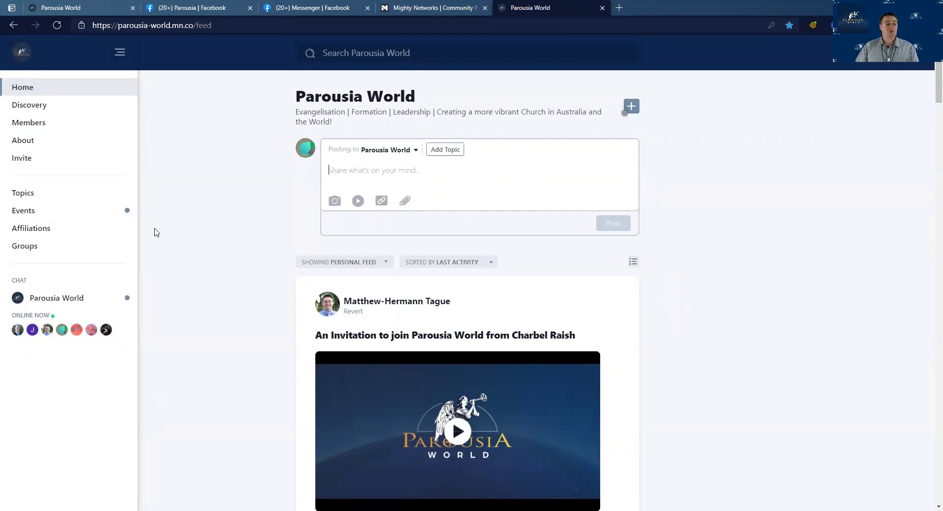
click(38, 248)
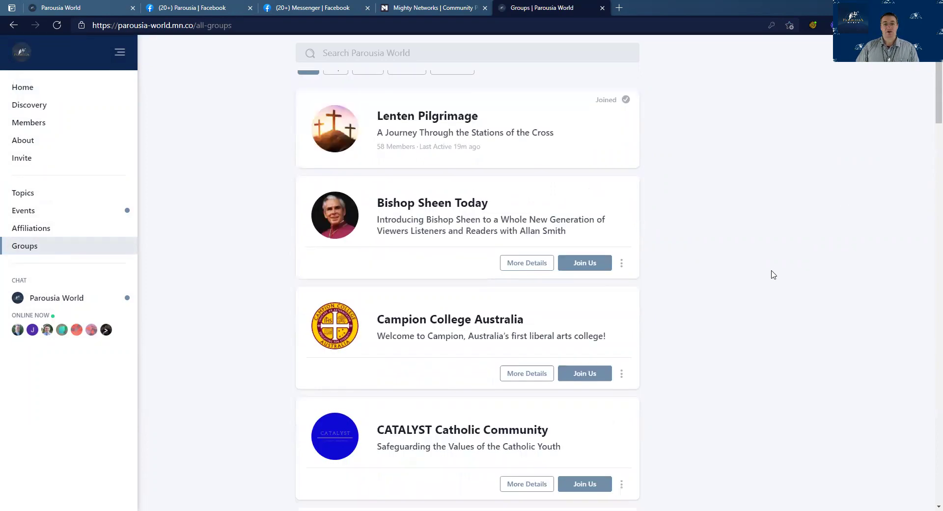
Browse the groups, open Lenten Pilgrimage, and view its Steve Ray meet-and-greet event
scroll(774, 274, down, 9)
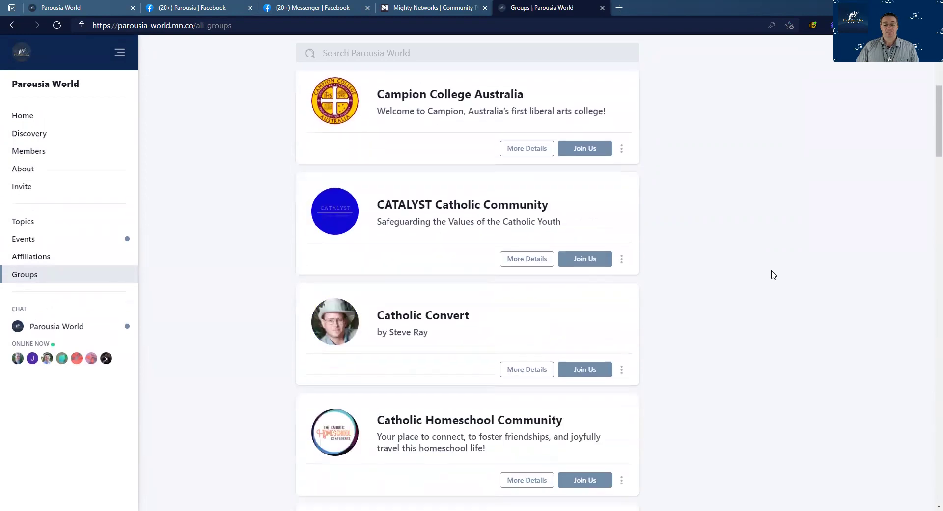
scroll(774, 274, down, 6)
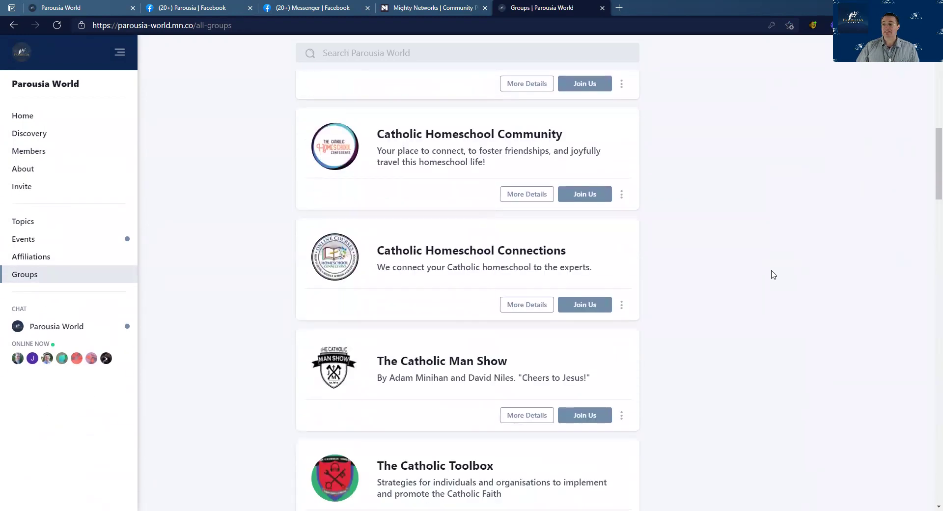
scroll(773, 275, down, 2)
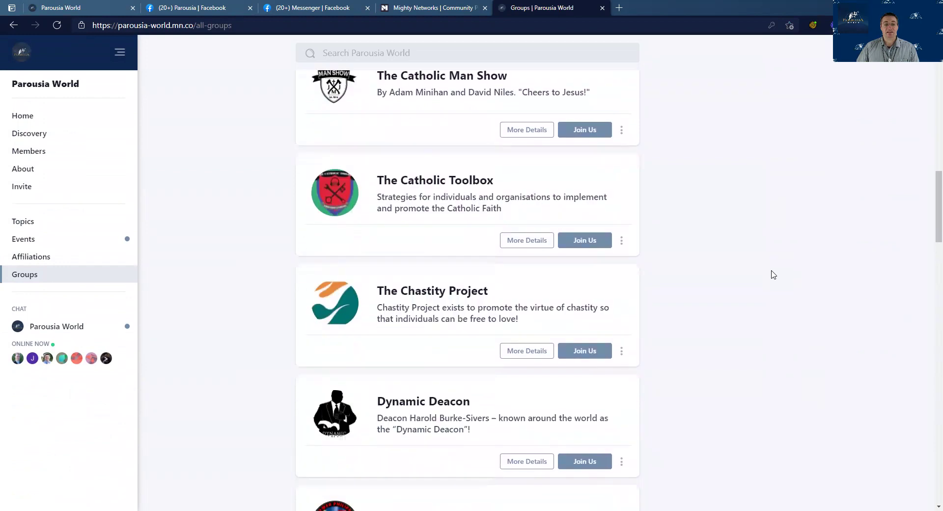
scroll(774, 274, up, 16)
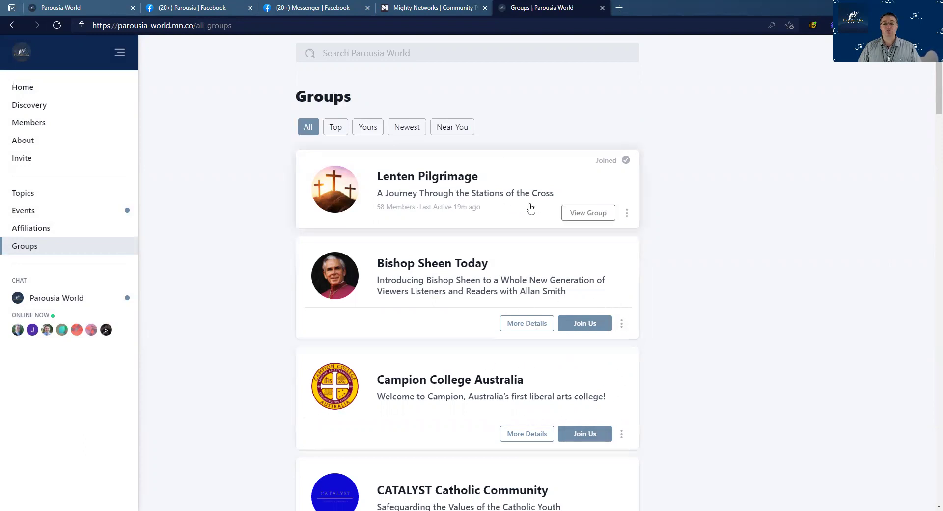
click(441, 187)
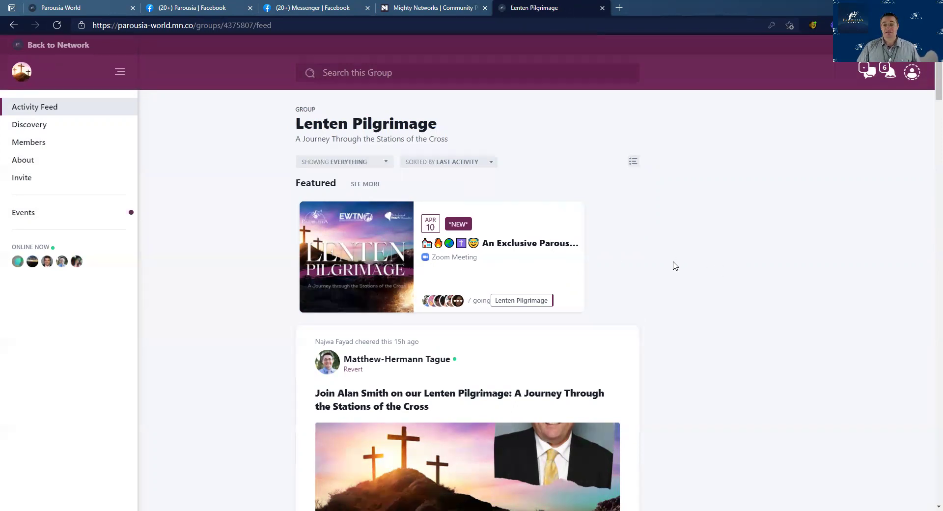
click(511, 246)
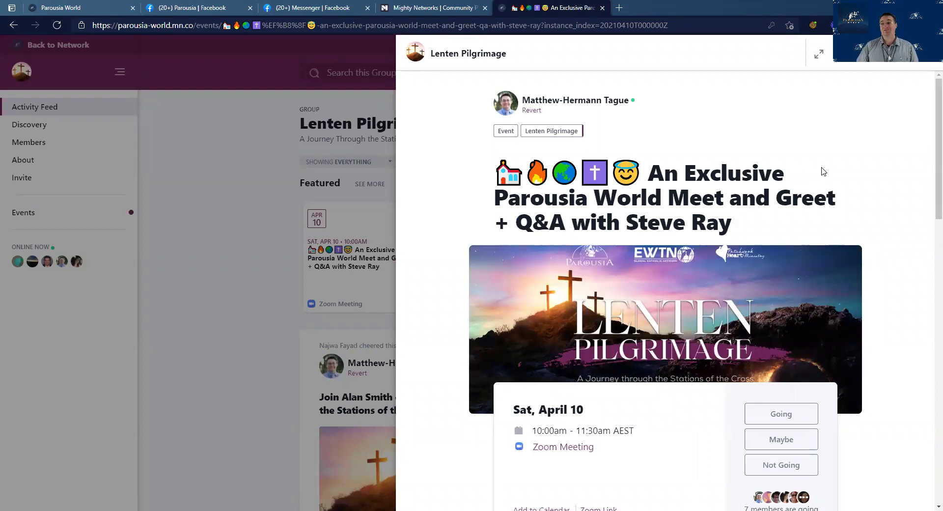
scroll(821, 172, down, 2)
scroll(821, 172, up, 2)
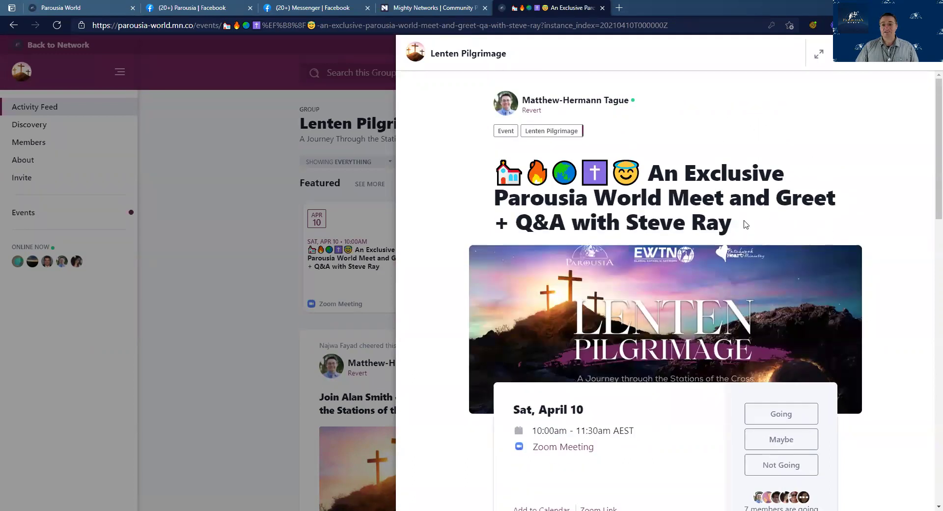
scroll(644, 309, down, 3)
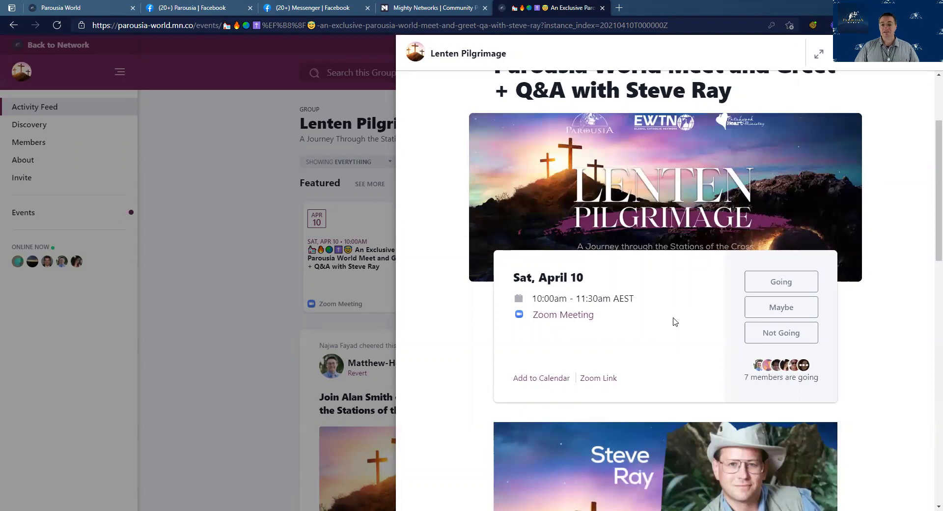
scroll(674, 323, up, 3)
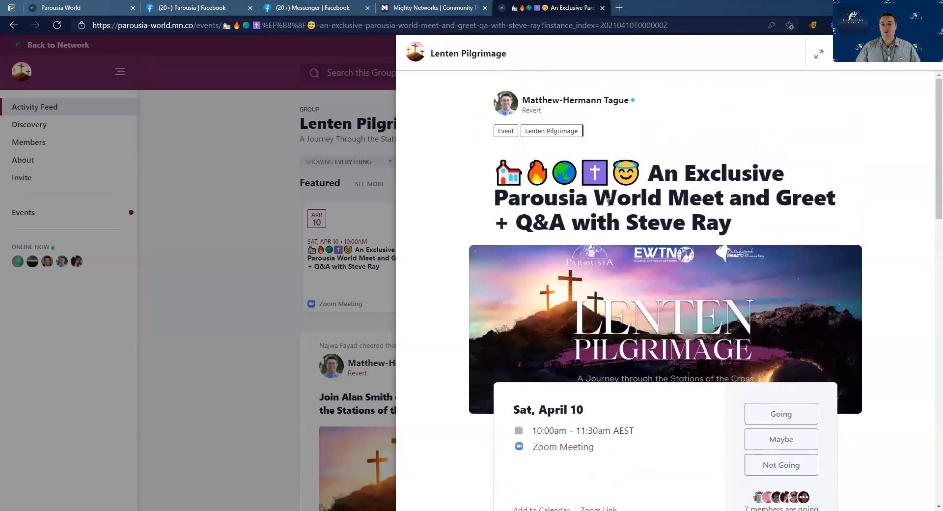
click(921, 54)
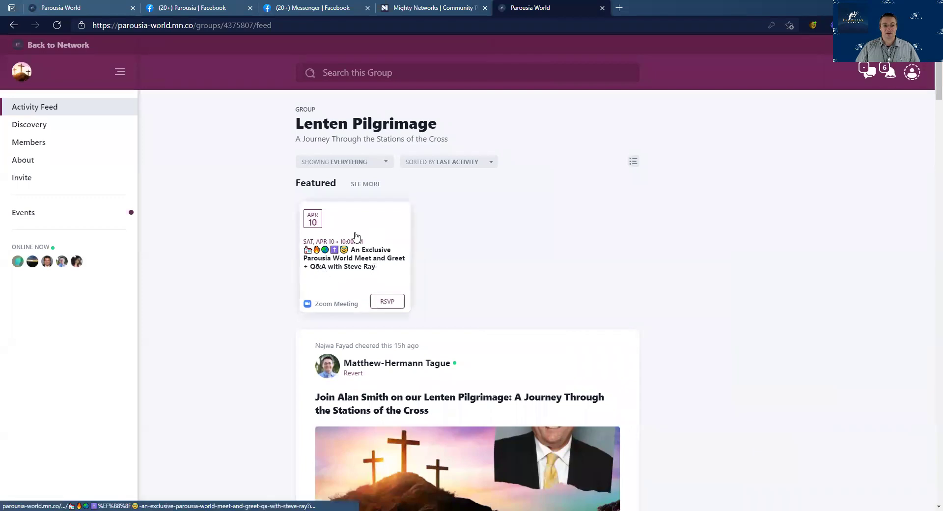
click(366, 259)
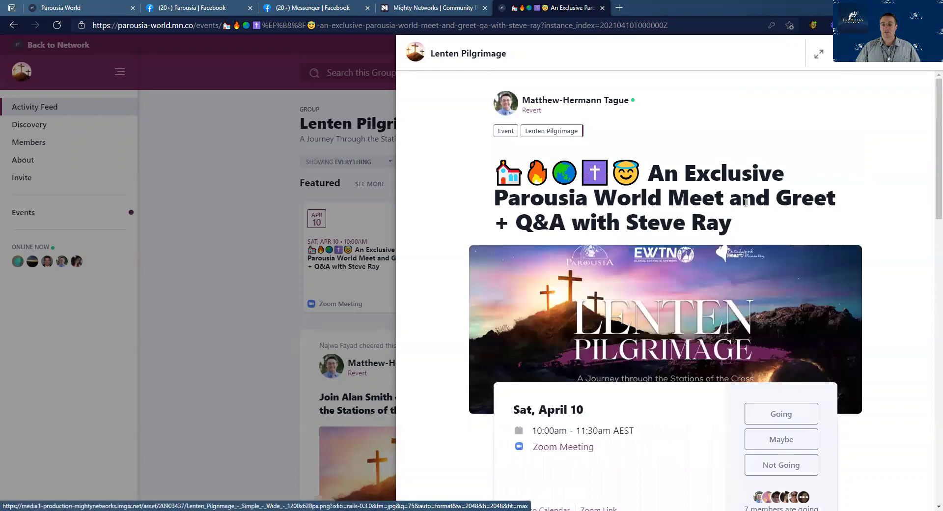
scroll(613, 308, down, 5)
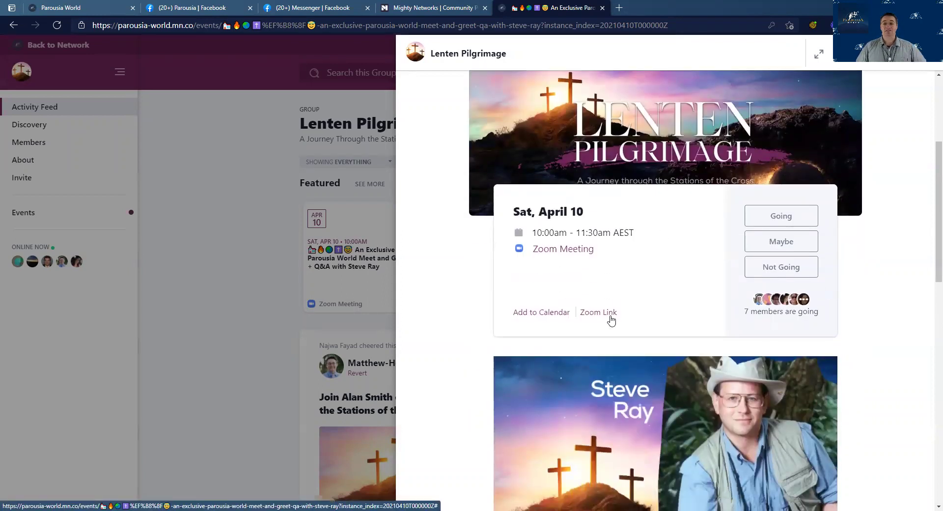
scroll(610, 319, up, 4)
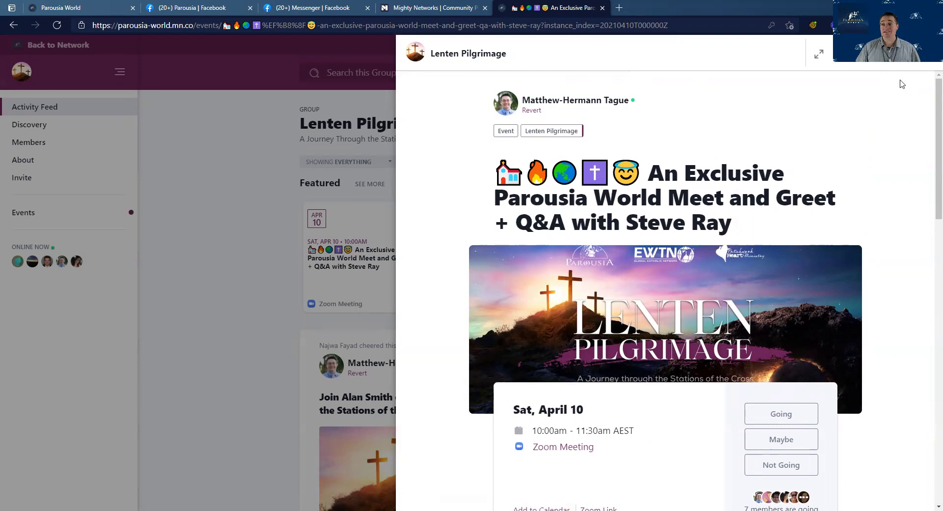
click(916, 54)
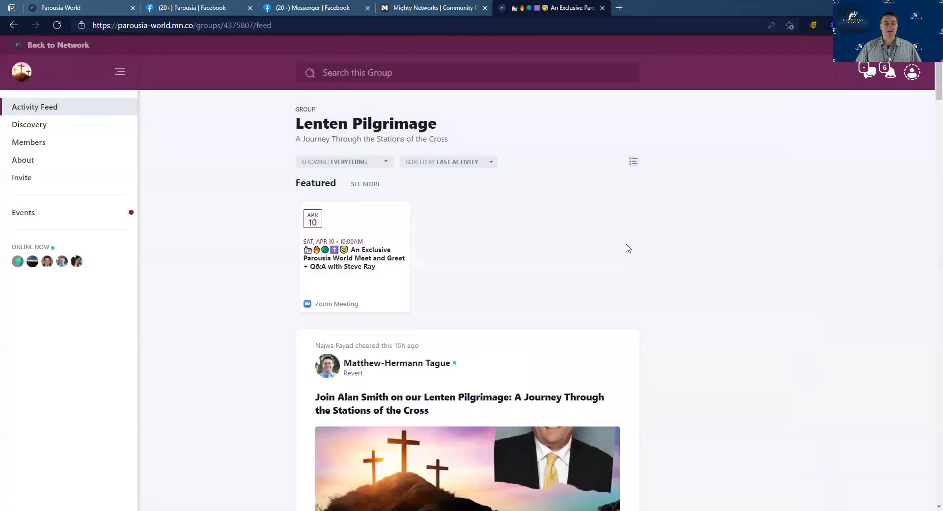
click(64, 45)
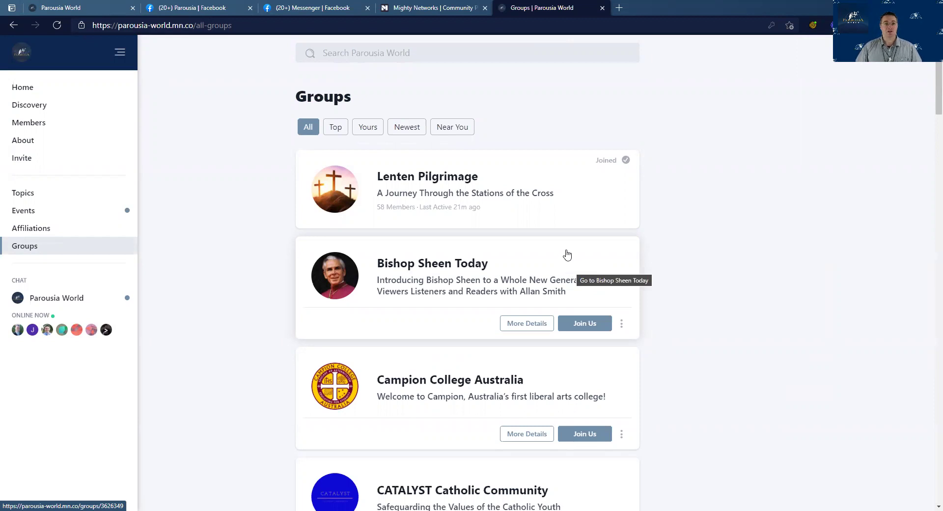
Search 'Parou', open Parousia Study Groups, and scroll to its Term 1 2021 events
click(426, 52)
text(Parou)
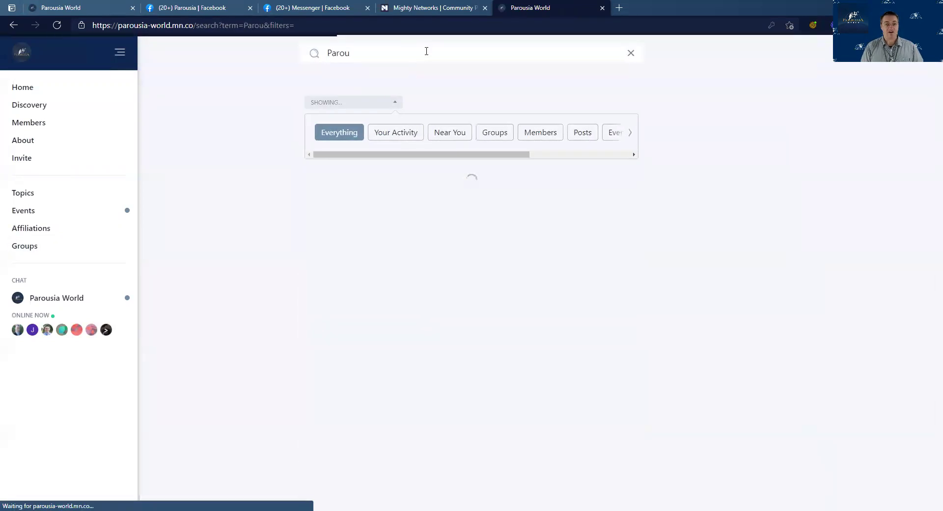
click(455, 318)
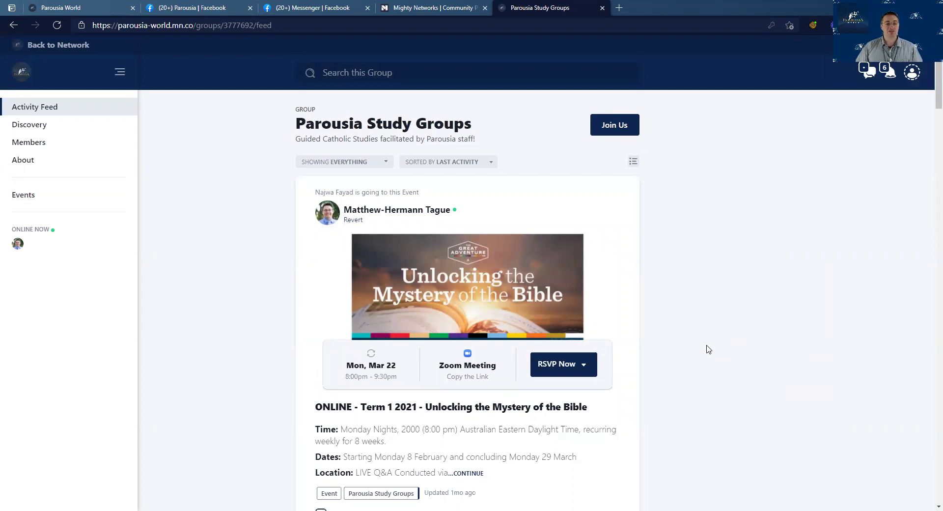
scroll(707, 348, down, 3)
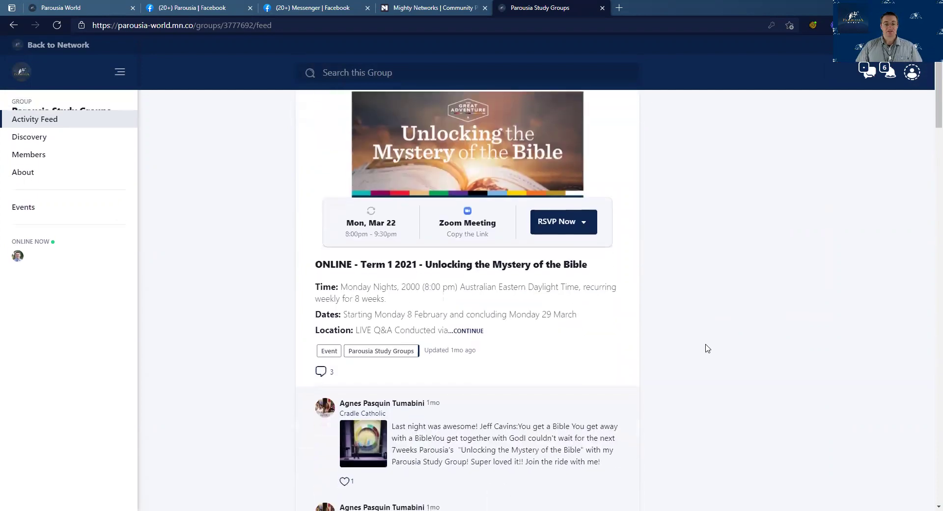
scroll(580, 288, up, 2)
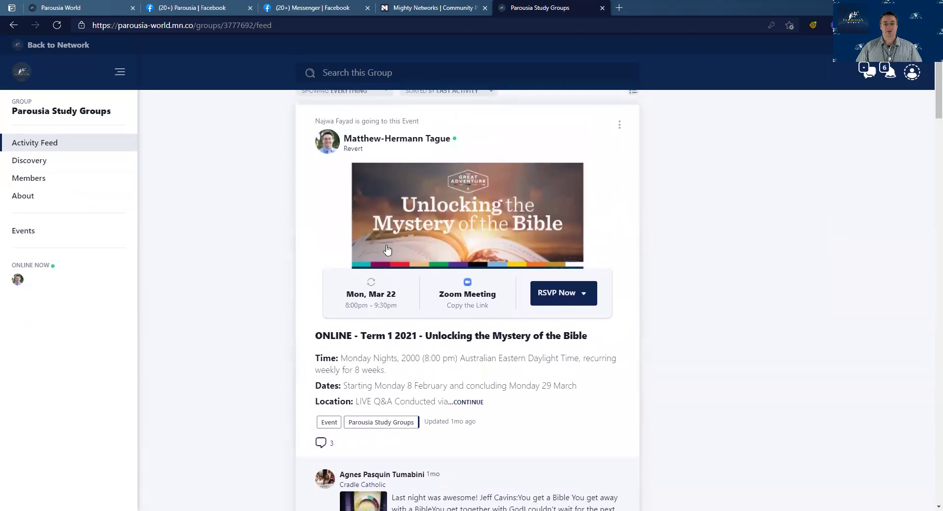
scroll(559, 361, down, 13)
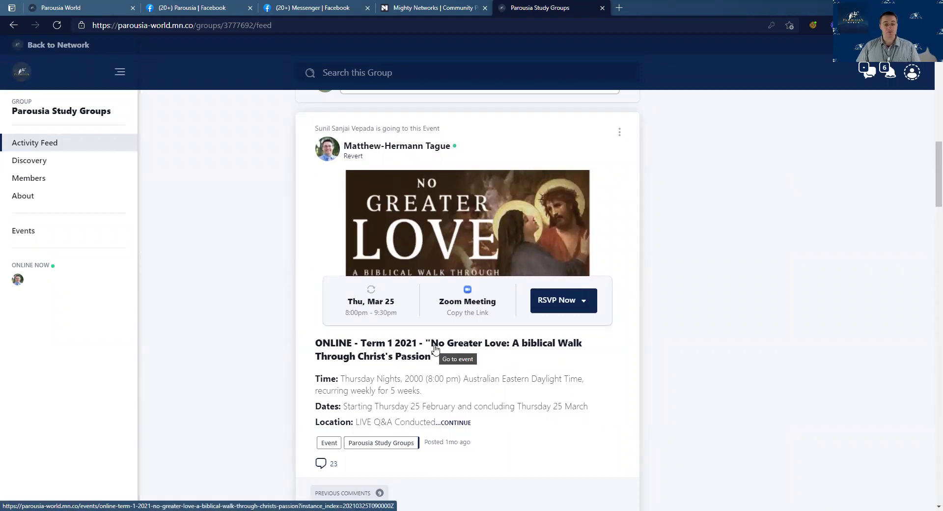
View the No Greater Love event details, then return to the Parousia World home feed
click(435, 349)
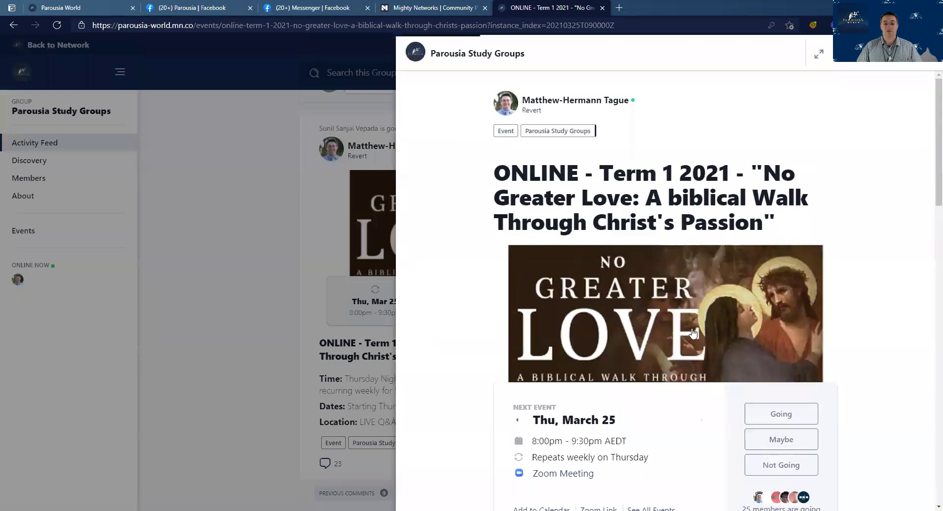
scroll(772, 346, down, 5)
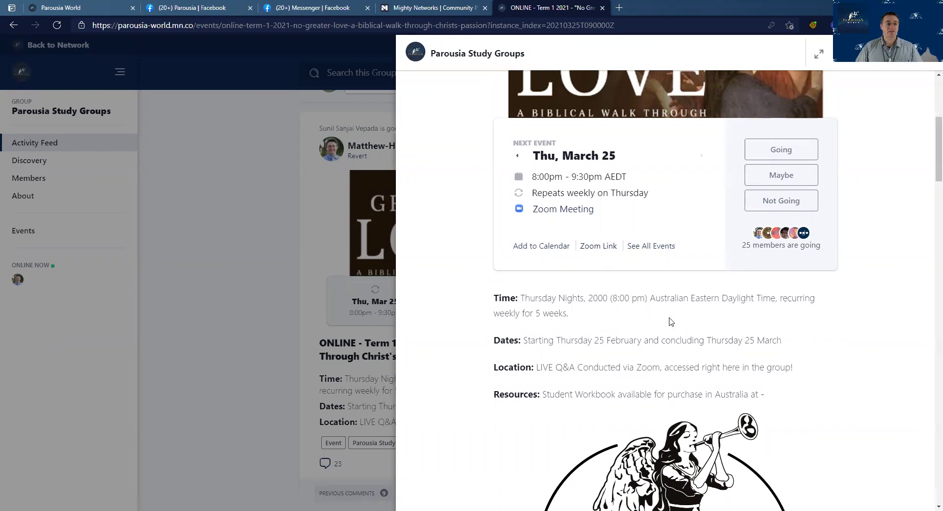
click(263, 288)
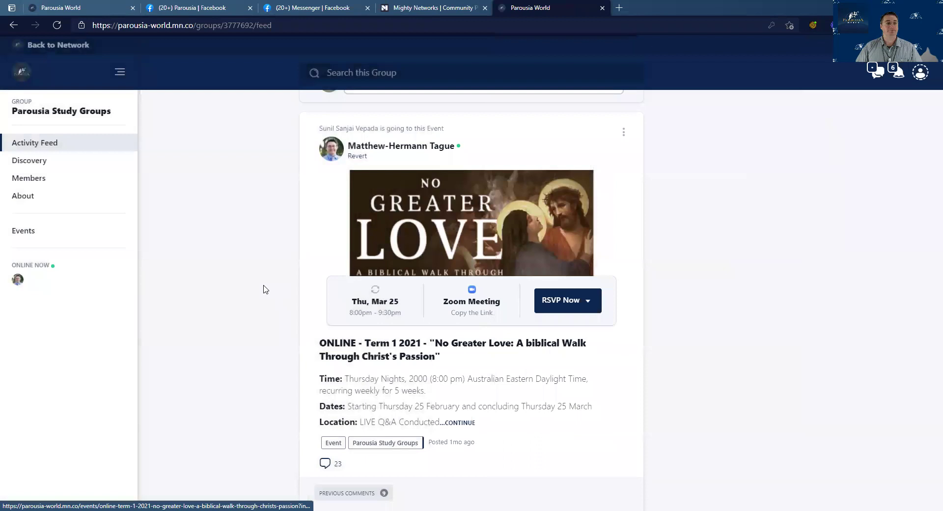
click(59, 45)
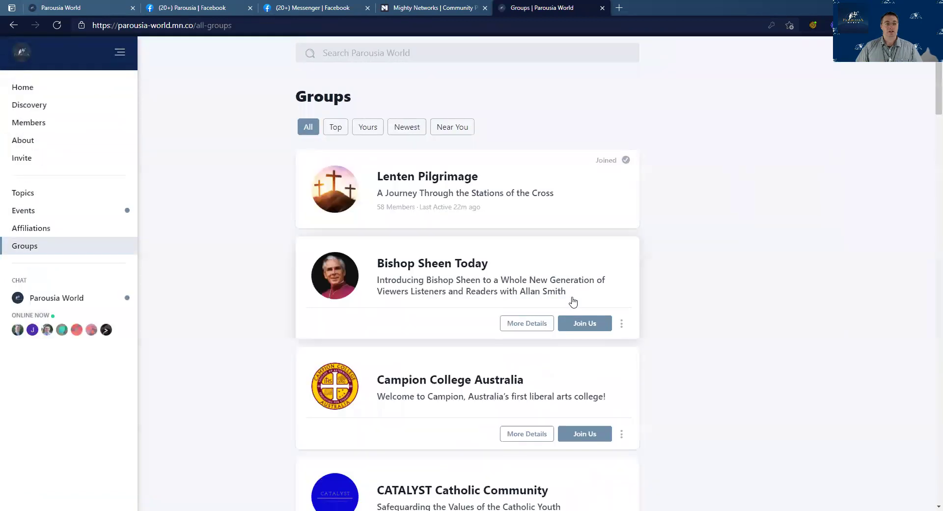
click(35, 89)
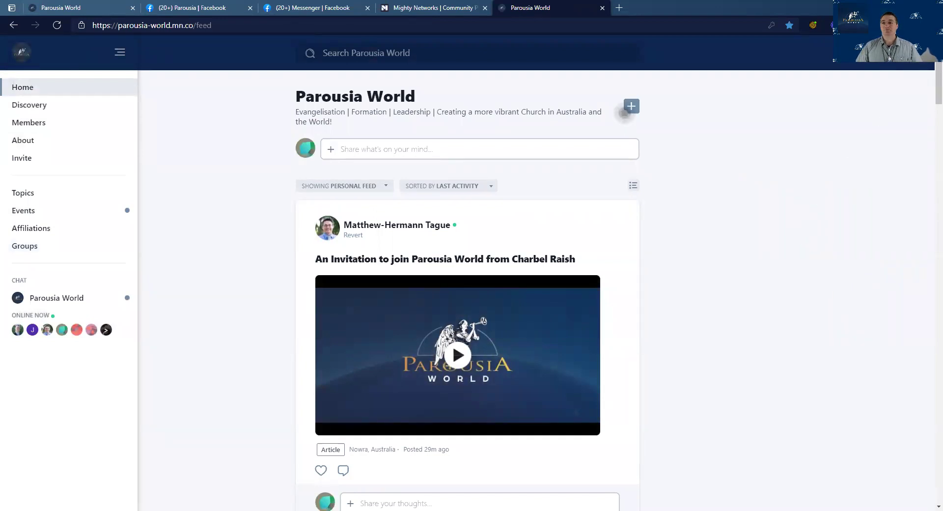
Open Your Settings from the avatar menu and view the Account settings
click(912, 53)
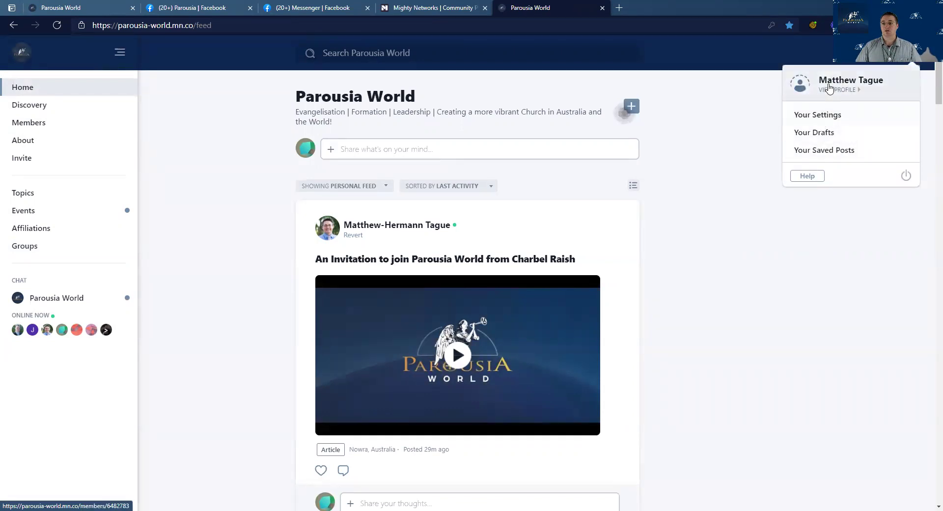
click(817, 115)
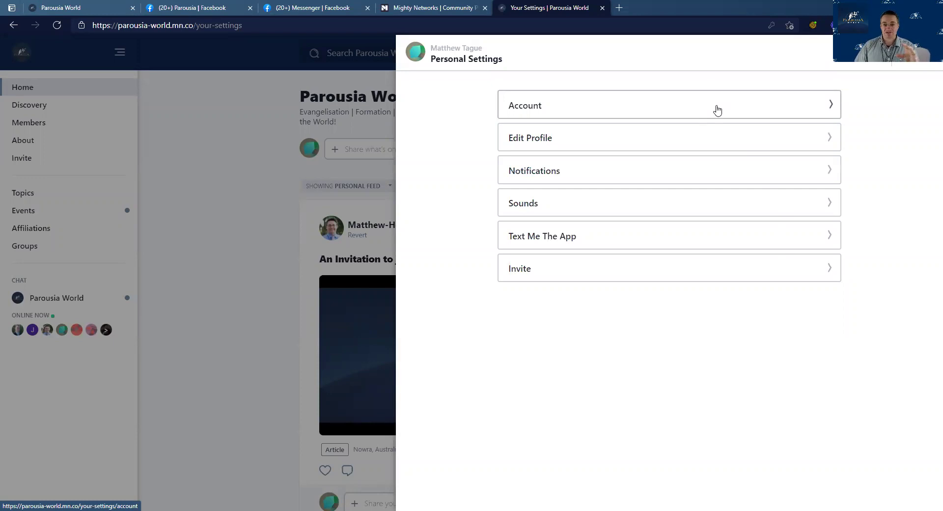
click(717, 110)
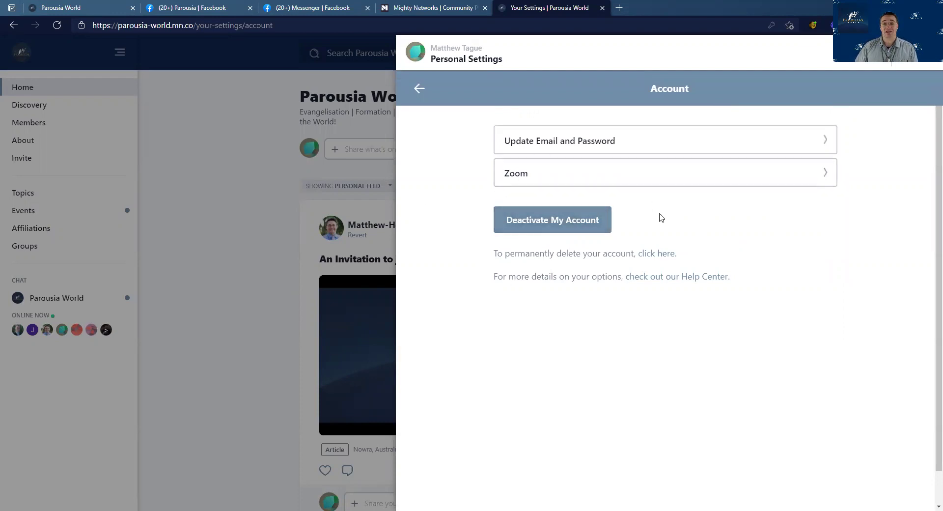
click(419, 89)
Open Edit Profile and look through the Affiliation choices without picking one
click(682, 136)
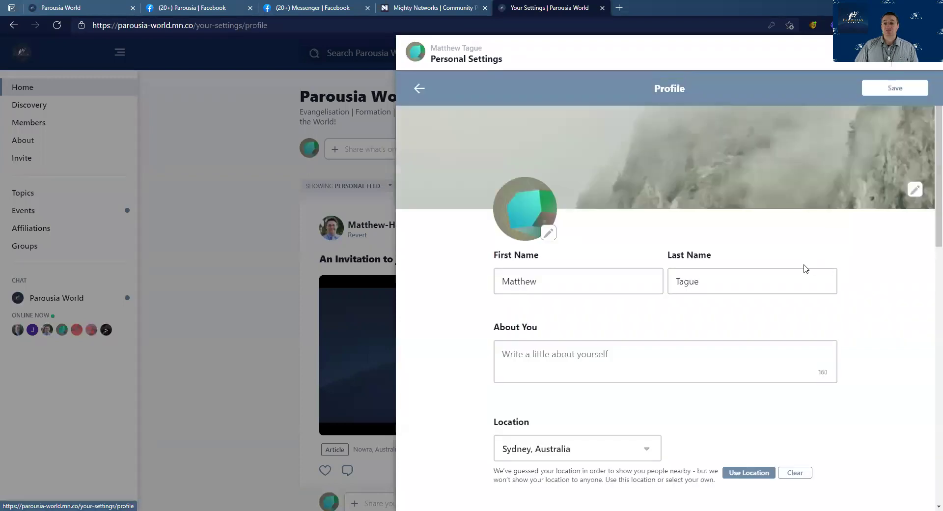
scroll(828, 255, down, 1)
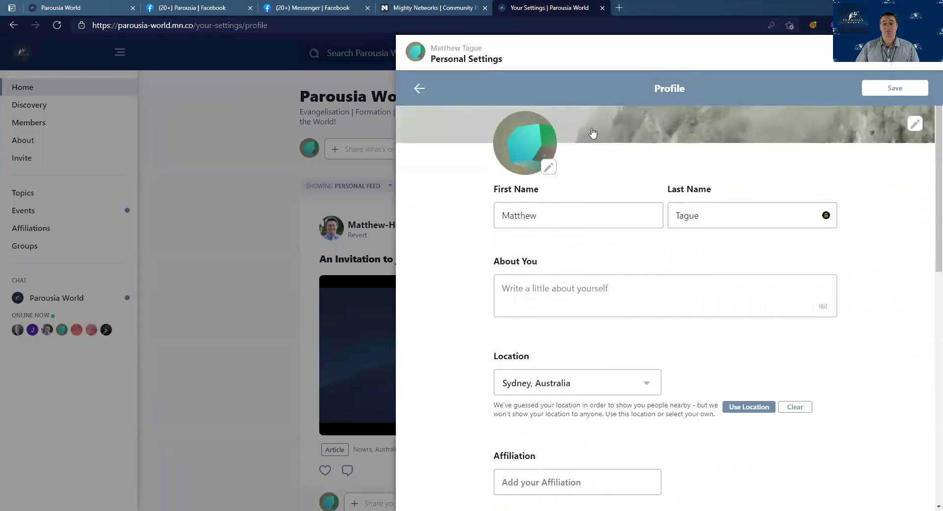
scroll(775, 205, up, 1)
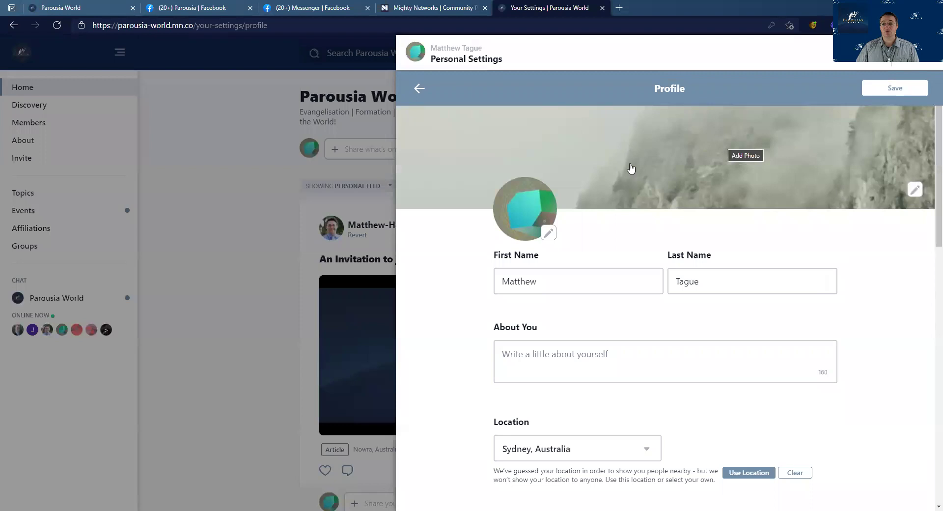
scroll(898, 231, down, 2)
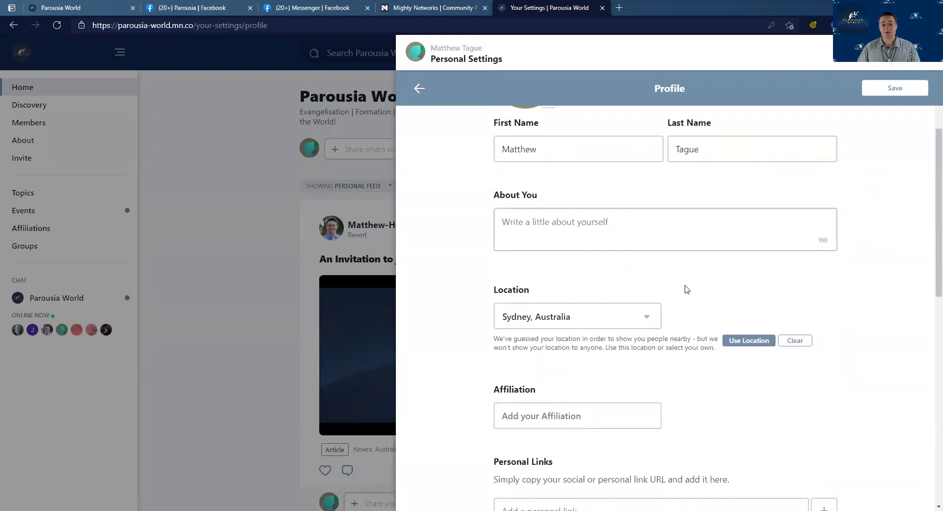
scroll(692, 289, down, 2)
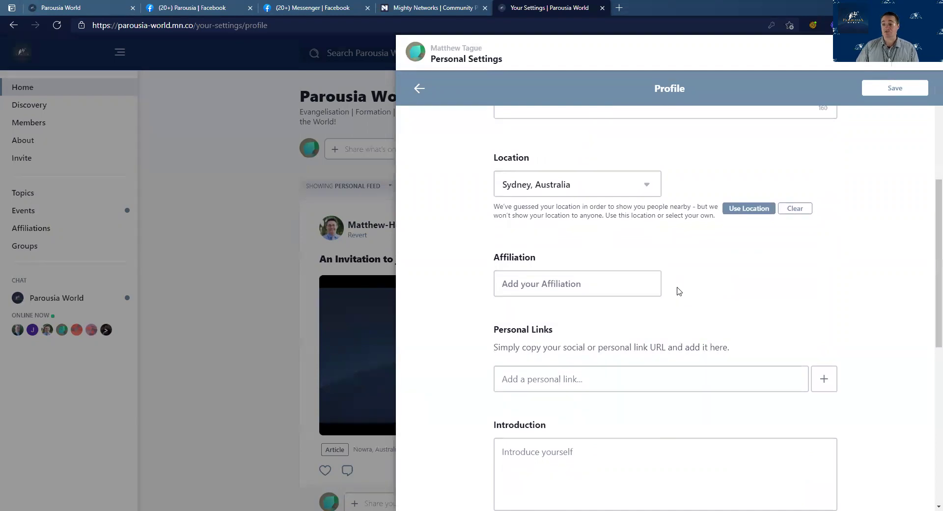
click(644, 287)
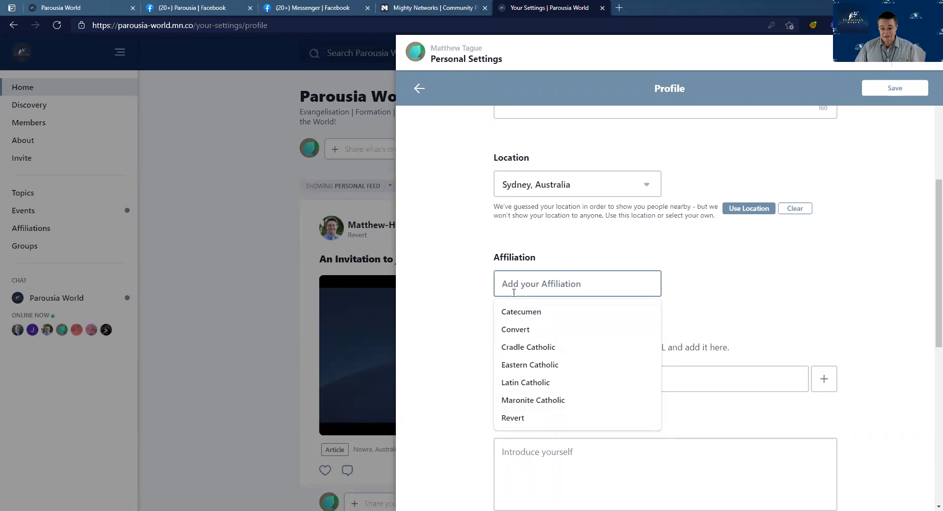
click(671, 301)
Finish browsing the profile editor, reopen it briefly, and return to Personal Settings
scroll(644, 297, down, 3)
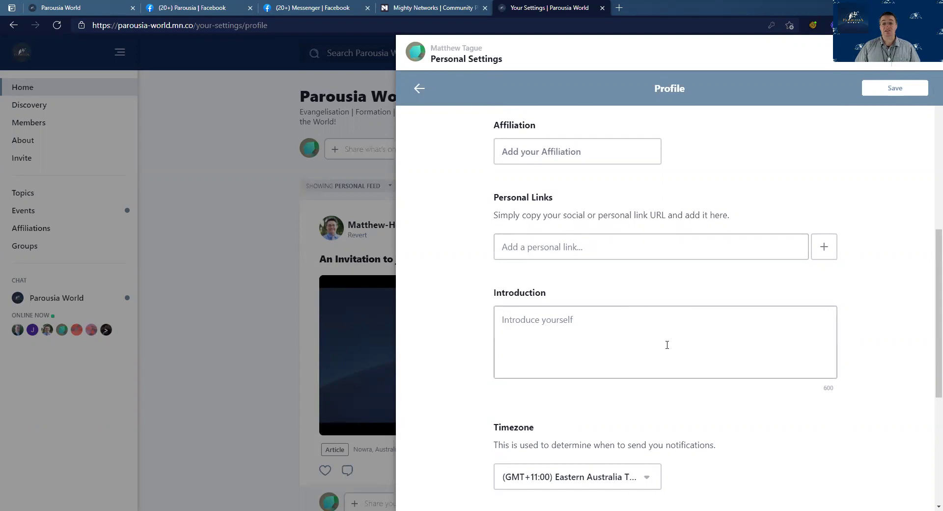
scroll(666, 344, down, 3)
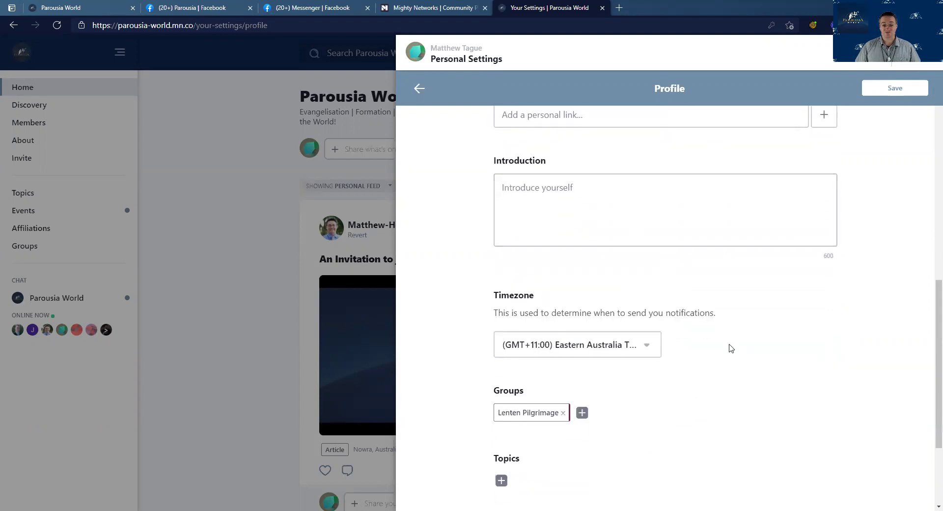
scroll(729, 347, down, 3)
scroll(729, 347, up, 9)
scroll(728, 347, up, 3)
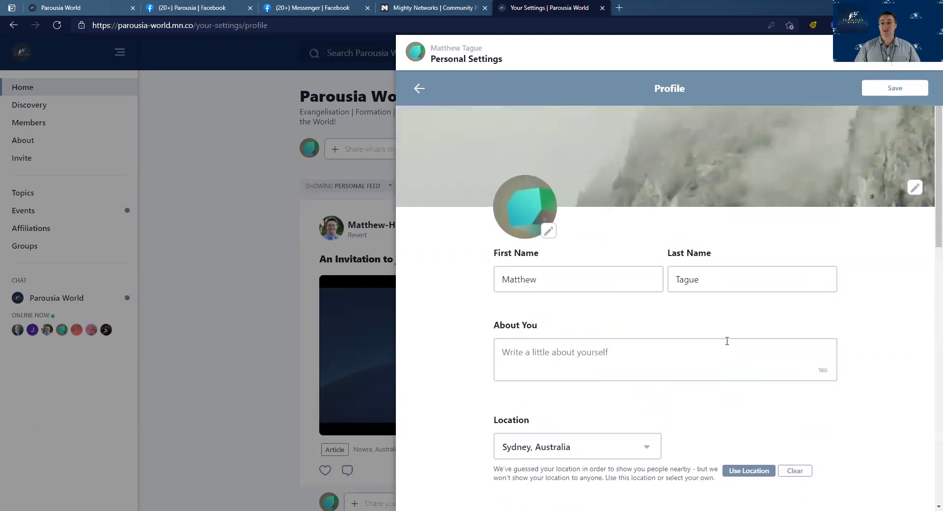
click(419, 88)
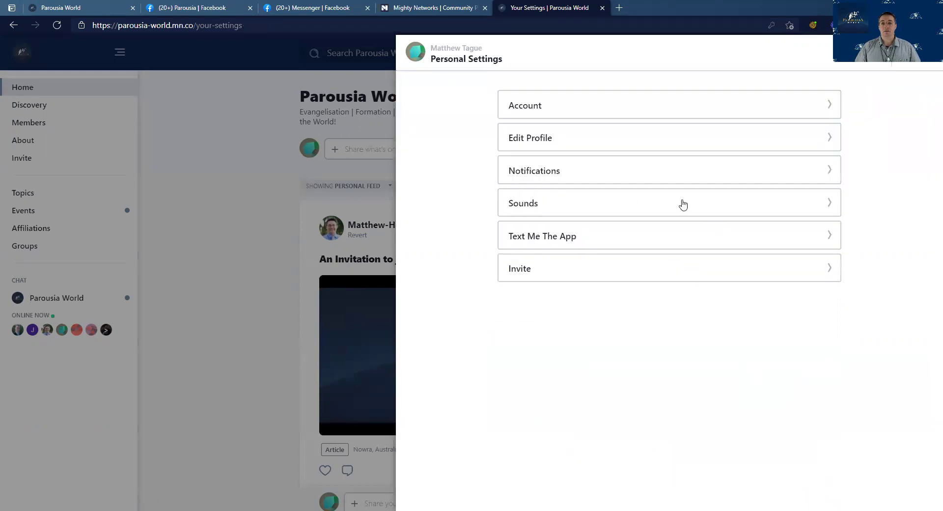
click(674, 139)
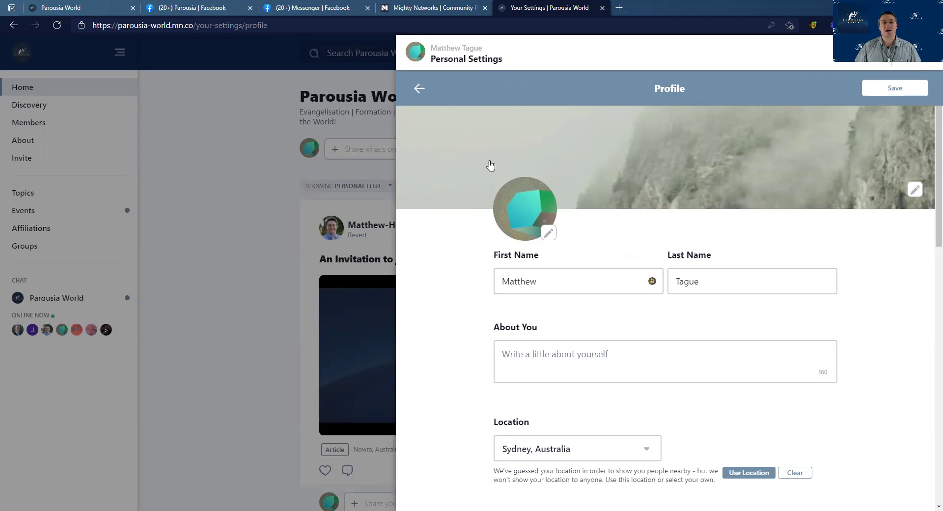
click(418, 92)
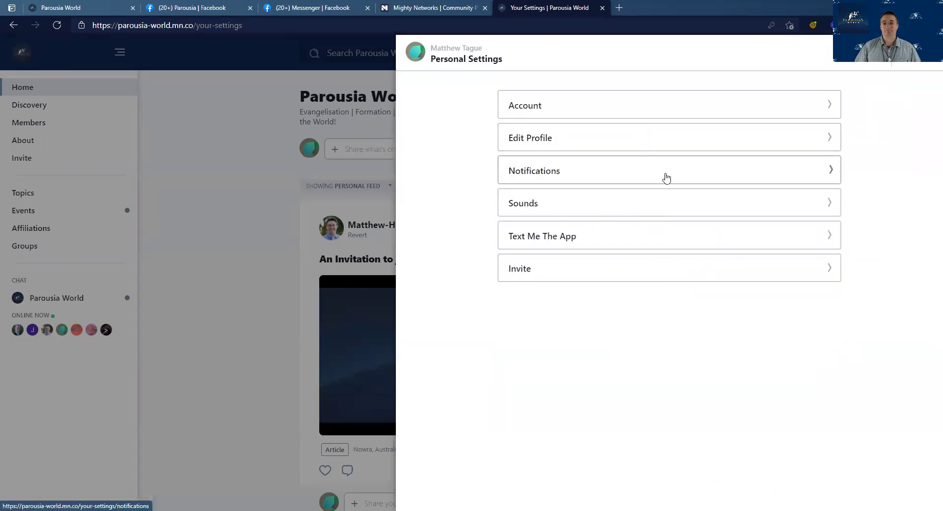
Set the notification email frequency to Daily Digest
click(665, 177)
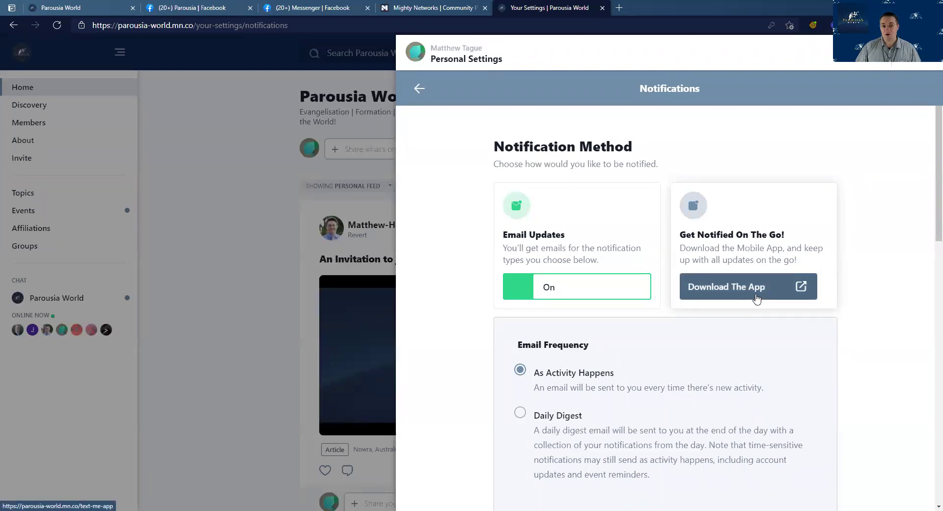
scroll(757, 300, down, 1)
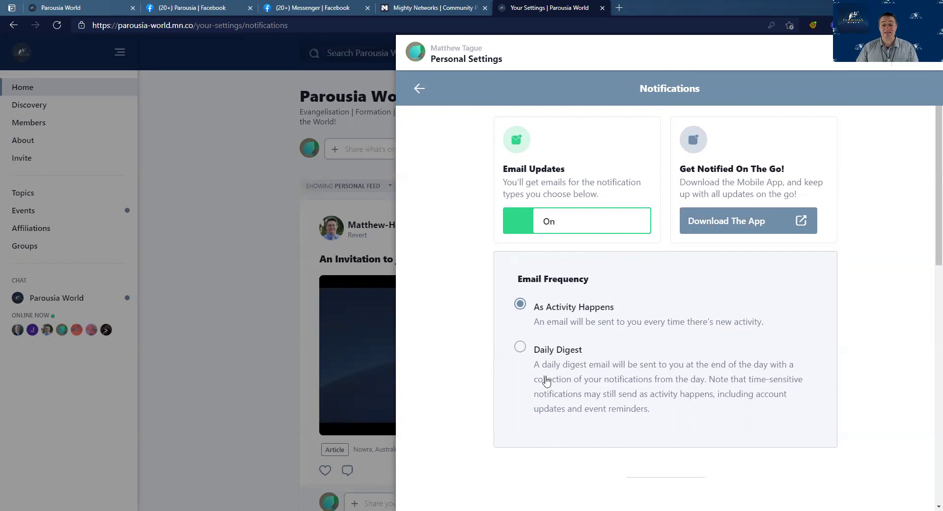
click(520, 347)
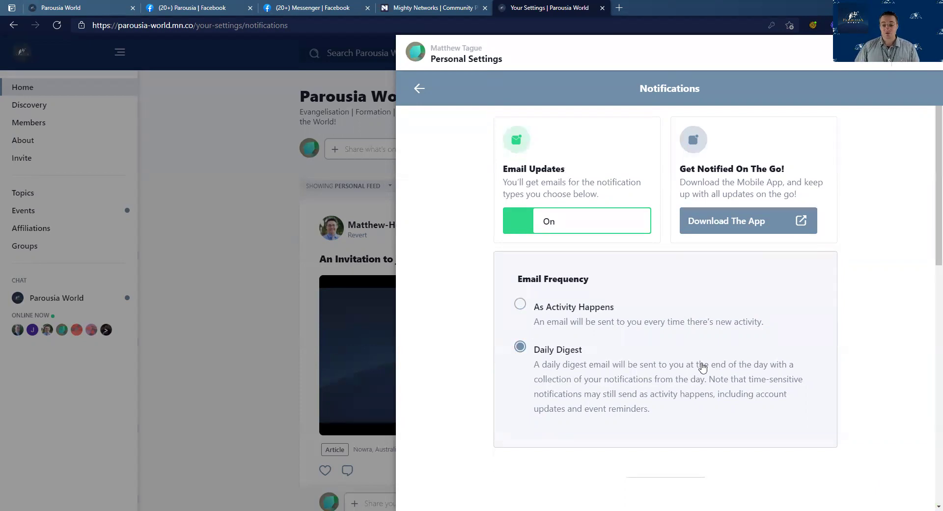
Review the Notification Types, all enabled except Posts From Every Member, then go back
scroll(702, 365, down, 2)
scroll(703, 365, down, 4)
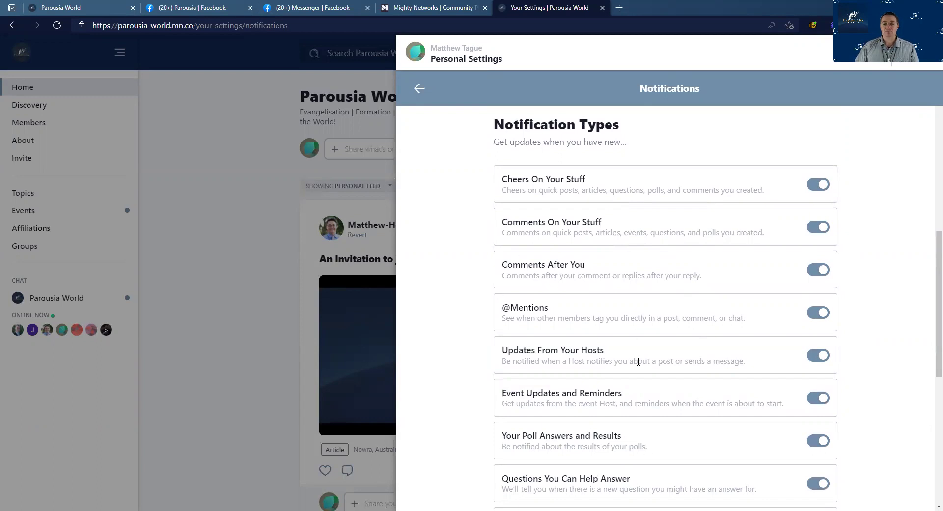
scroll(637, 361, down, 1)
scroll(637, 362, up, 6)
scroll(638, 363, down, 2)
scroll(637, 365, down, 4)
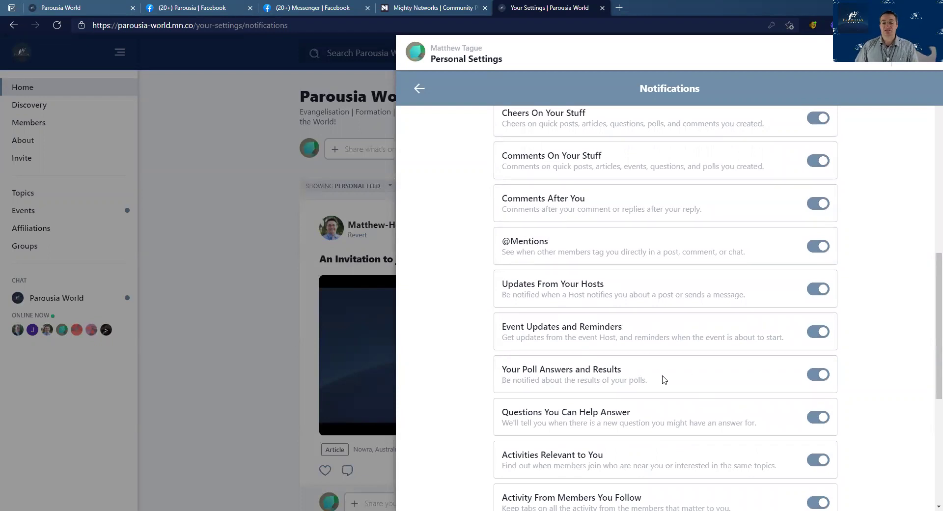
scroll(663, 379, down, 5)
scroll(633, 371, down, 1)
scroll(713, 395, up, 1)
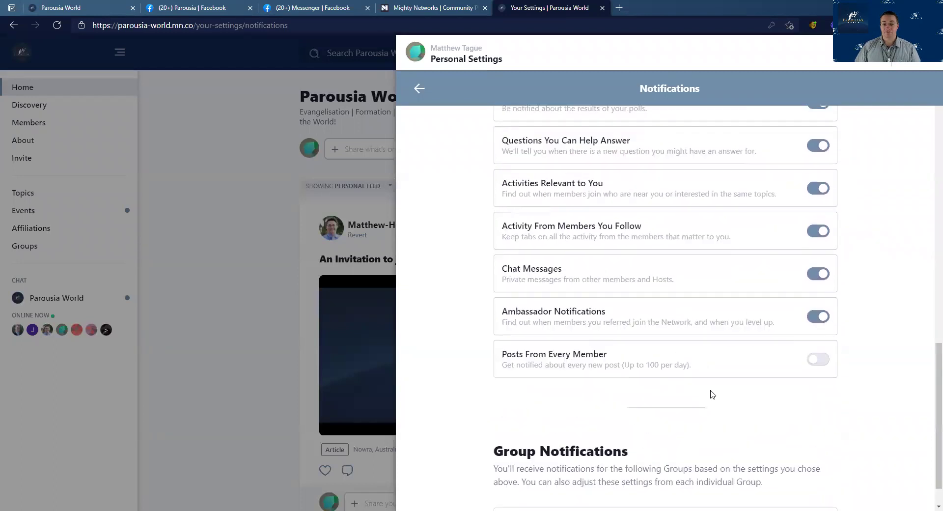
scroll(713, 395, up, 10)
click(419, 89)
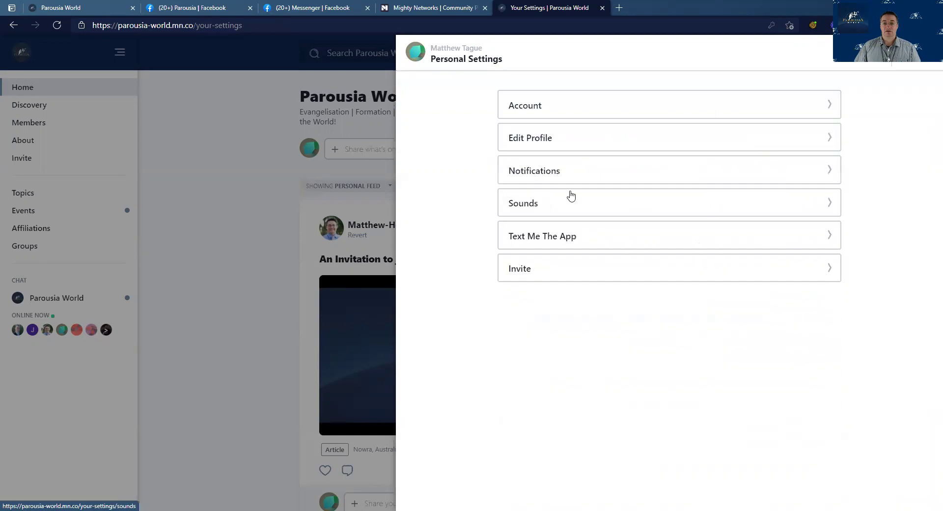
Check the Sounds settings (all three on) and the Text Me The App page
click(599, 198)
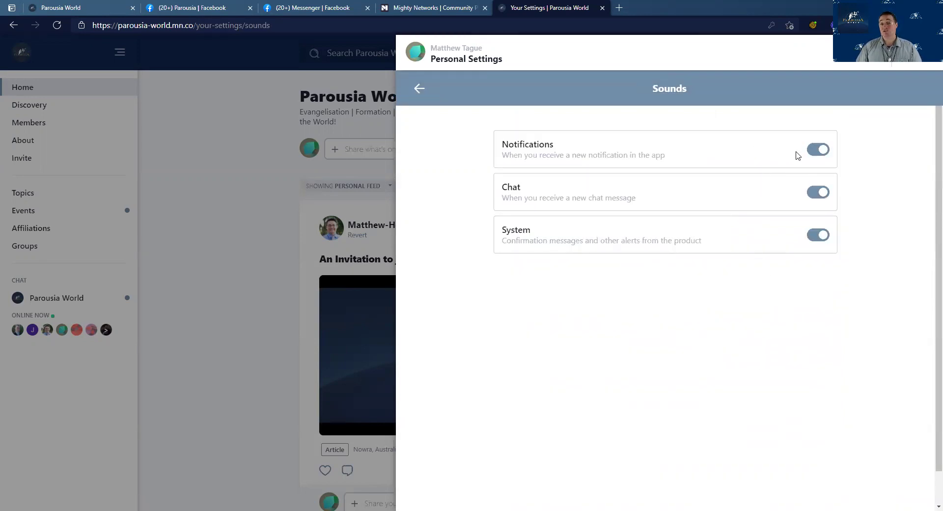
click(419, 88)
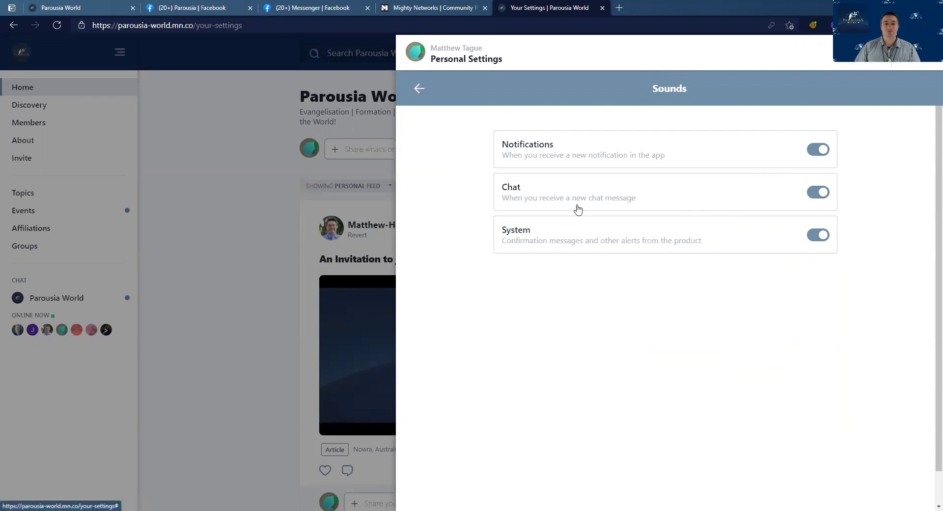
click(663, 239)
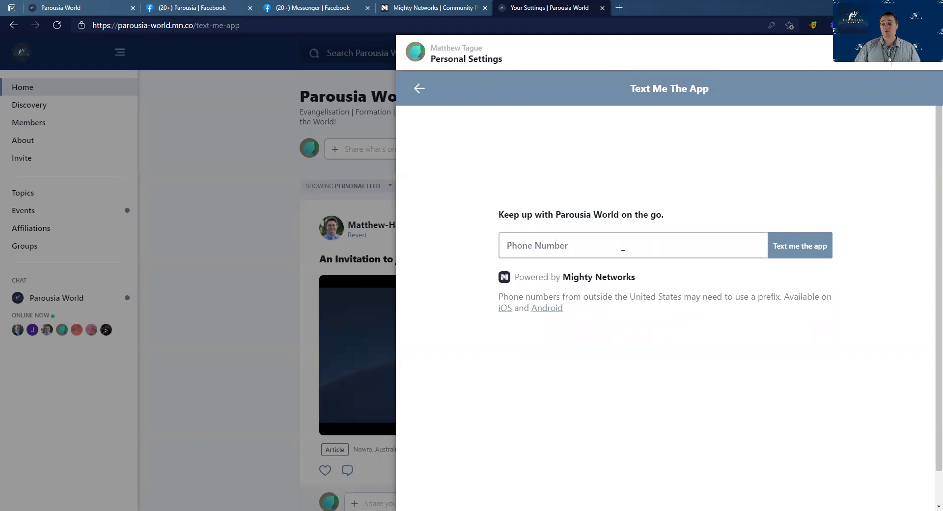
click(418, 90)
Browse the Invite page's message form, share link and ambassador levels, then select the e-mail field
click(672, 275)
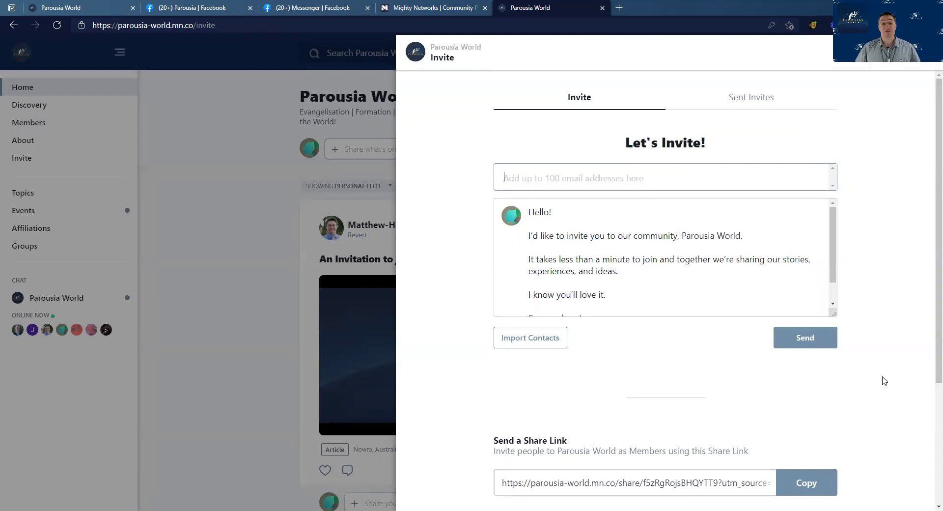
scroll(884, 381, down, 3)
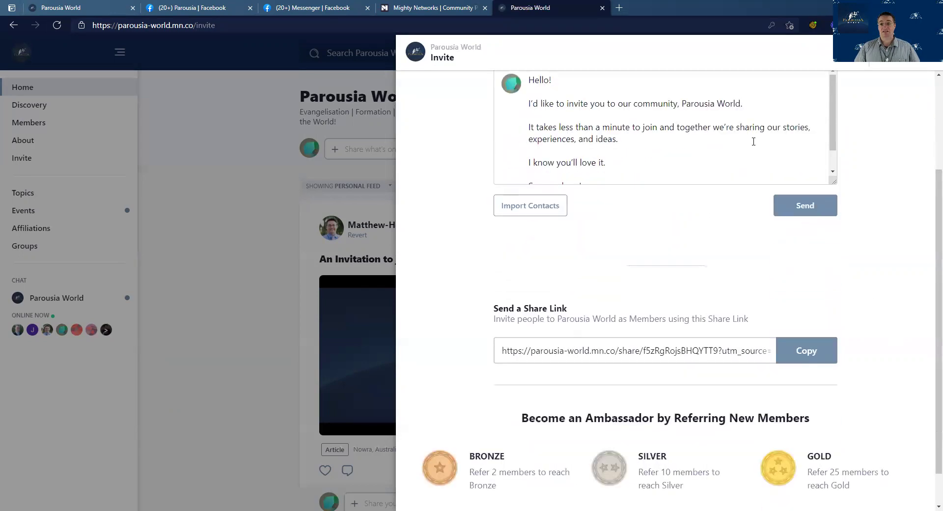
scroll(707, 272, up, 3)
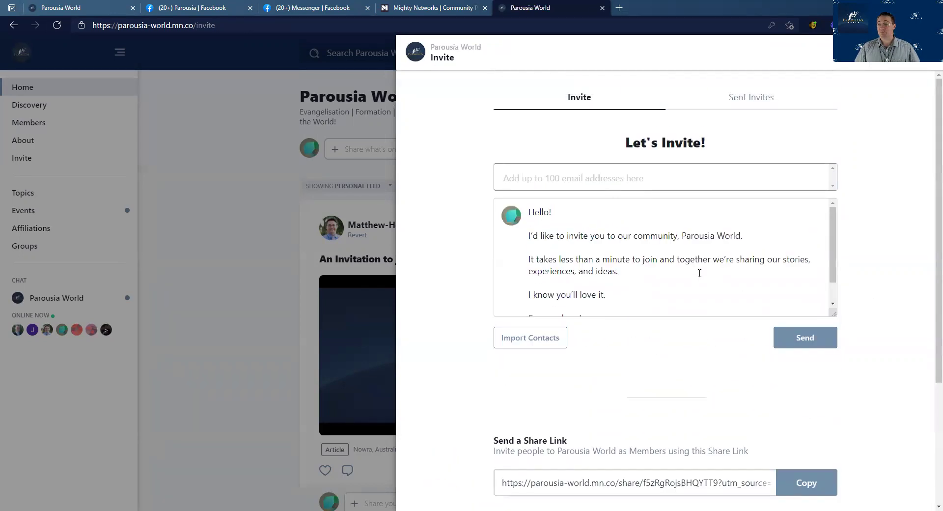
scroll(732, 307, down, 1)
scroll(730, 256, down, 4)
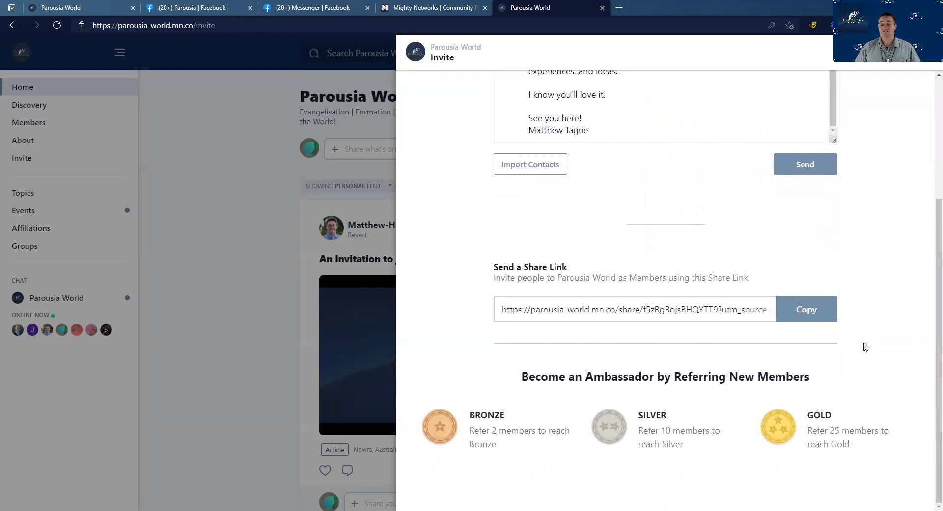
scroll(867, 346, up, 1)
scroll(868, 344, up, 3)
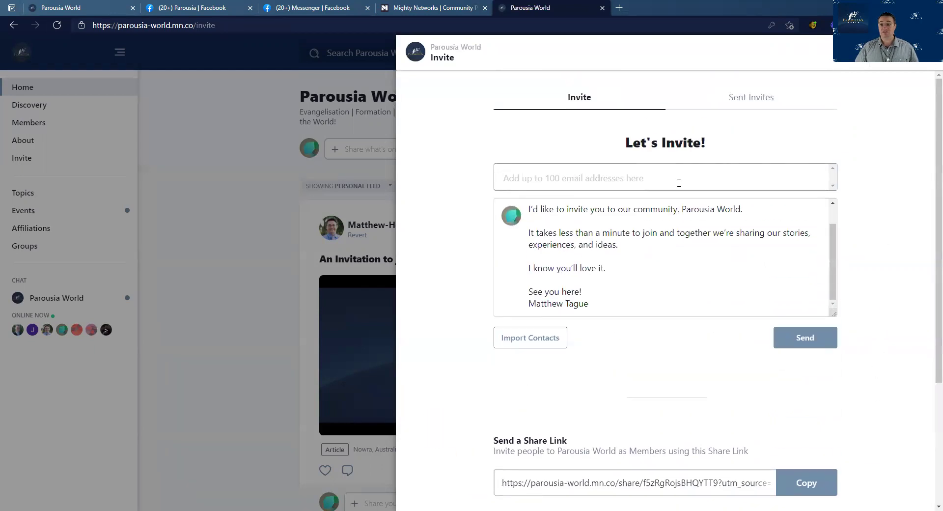
click(605, 173)
Add an invitee's e-mail address as an entry, remove it, and close the invite panel
text(matthew)
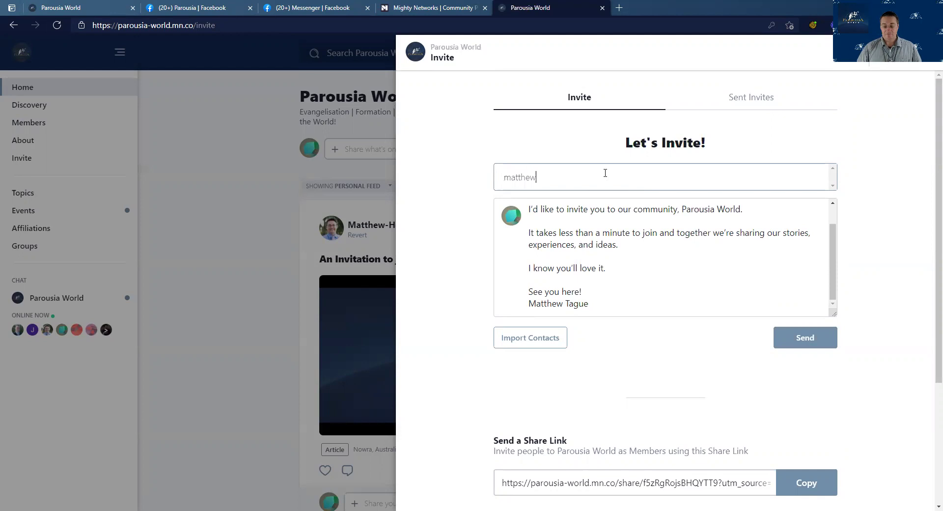
key(BackSpace)
key(BackSpace)
key(BackSpace)
key(BackSpace)
key(BackSpace)
key(BackSpace)
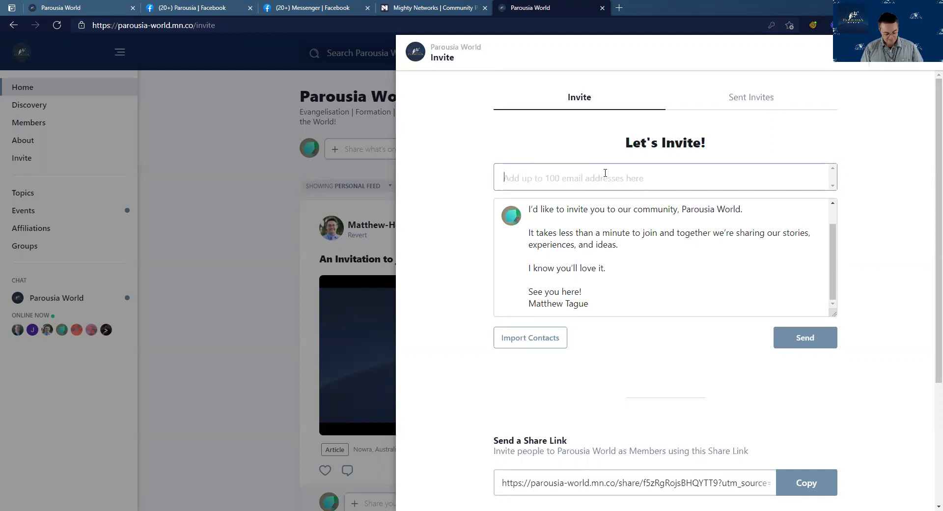
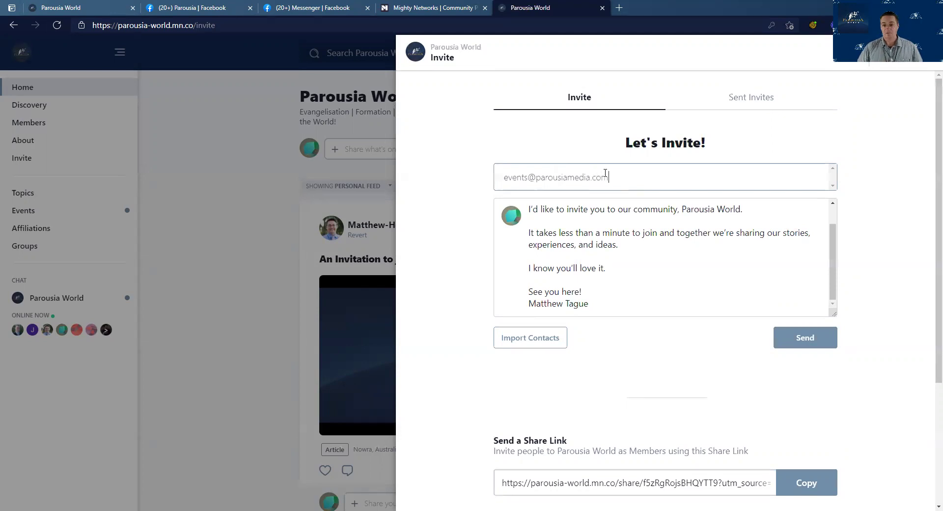
key(Return)
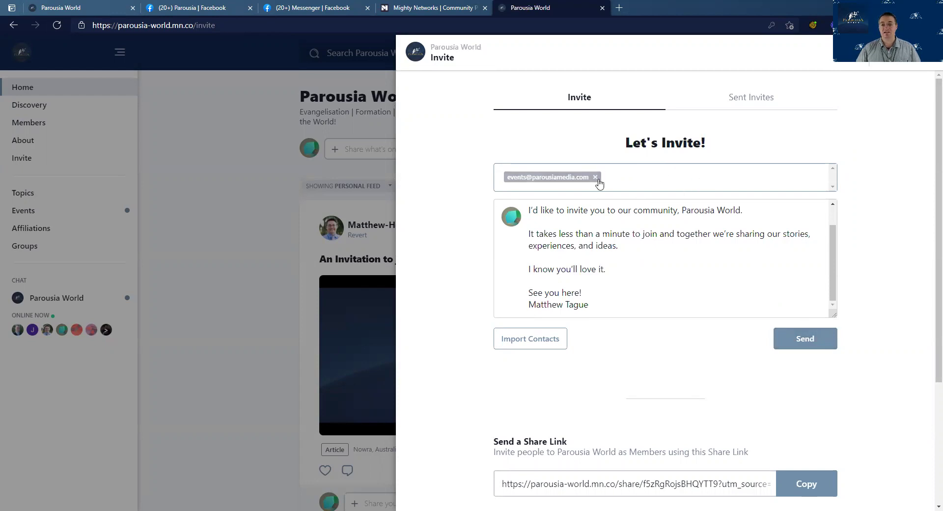
click(595, 177)
scroll(873, 336, down, 4)
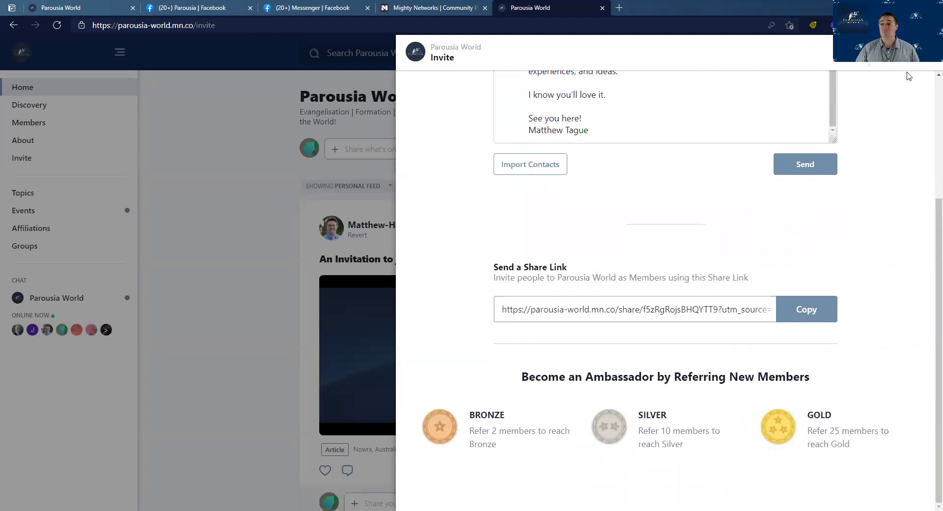
click(902, 52)
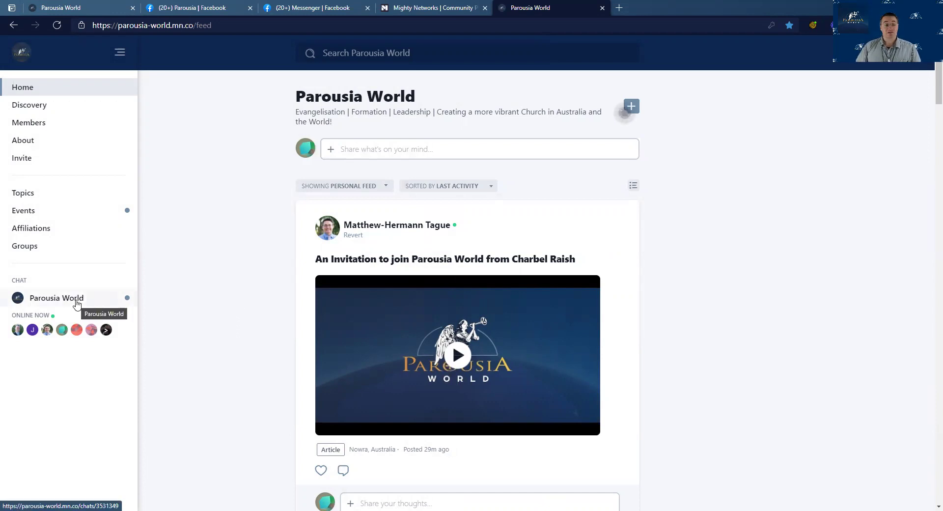
click(77, 303)
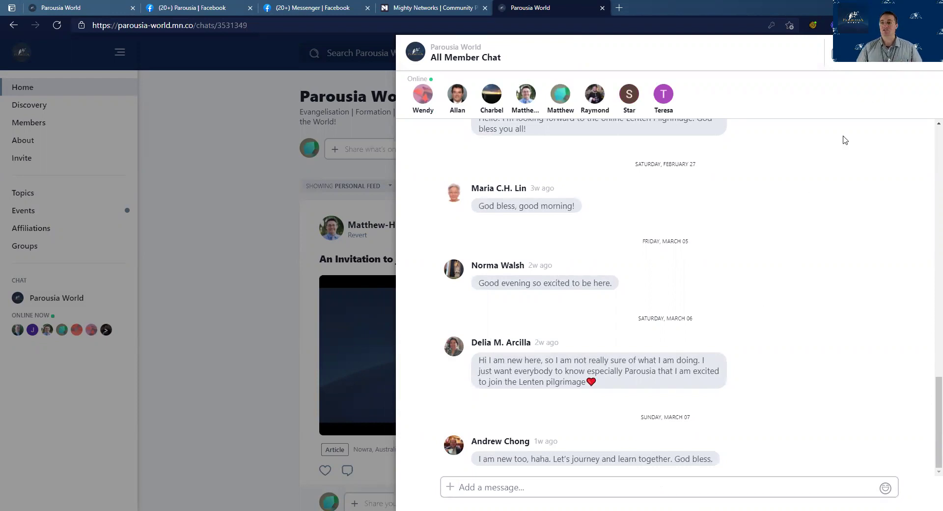
click(840, 54)
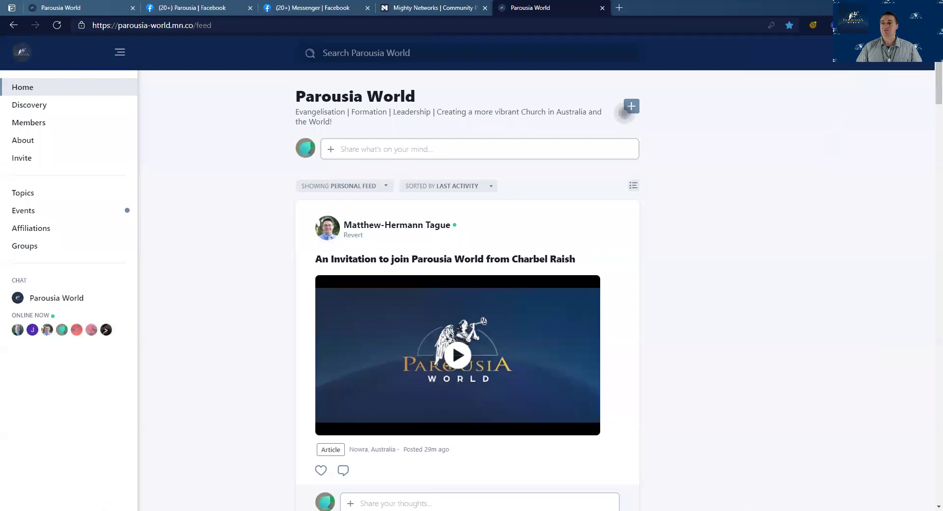
click(869, 53)
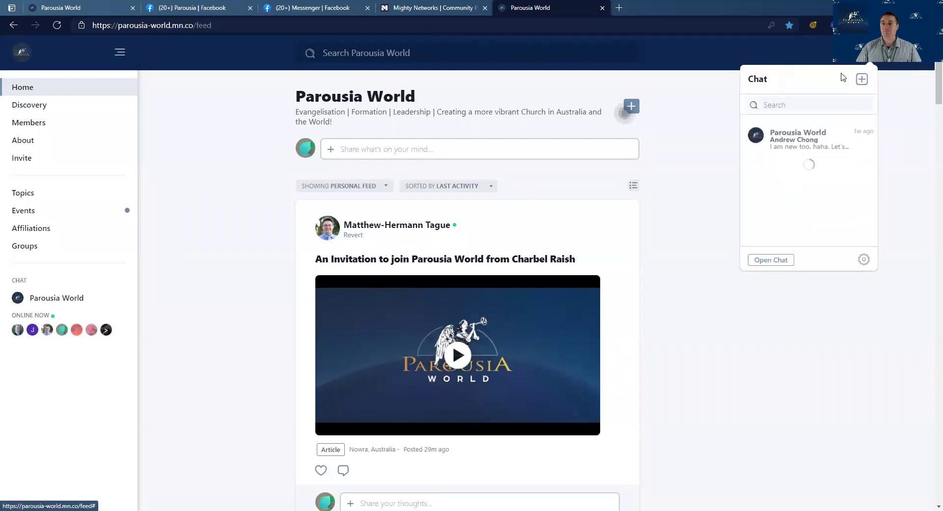
text(Matthew)
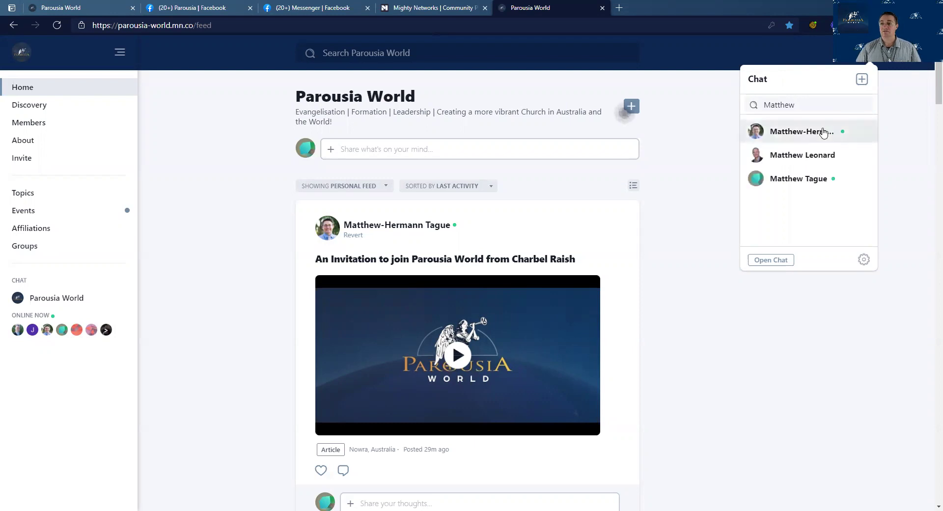
click(823, 131)
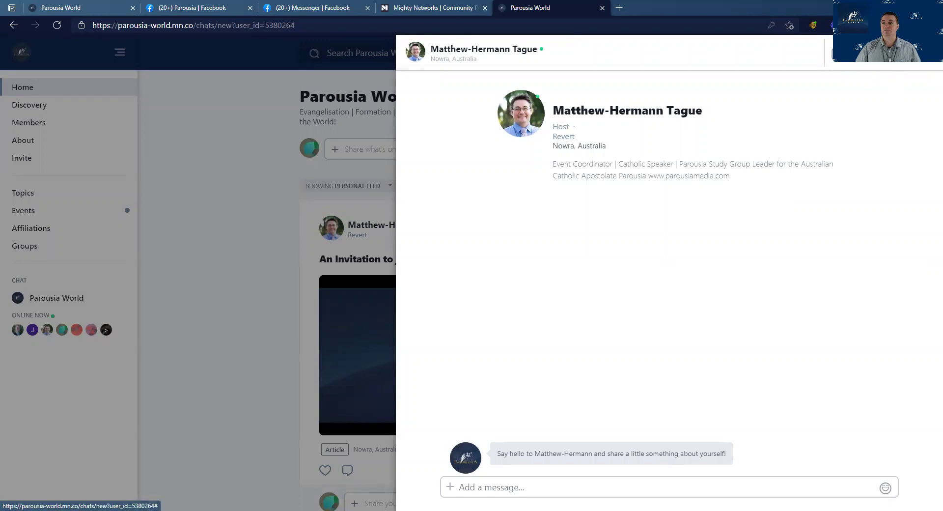
click(924, 52)
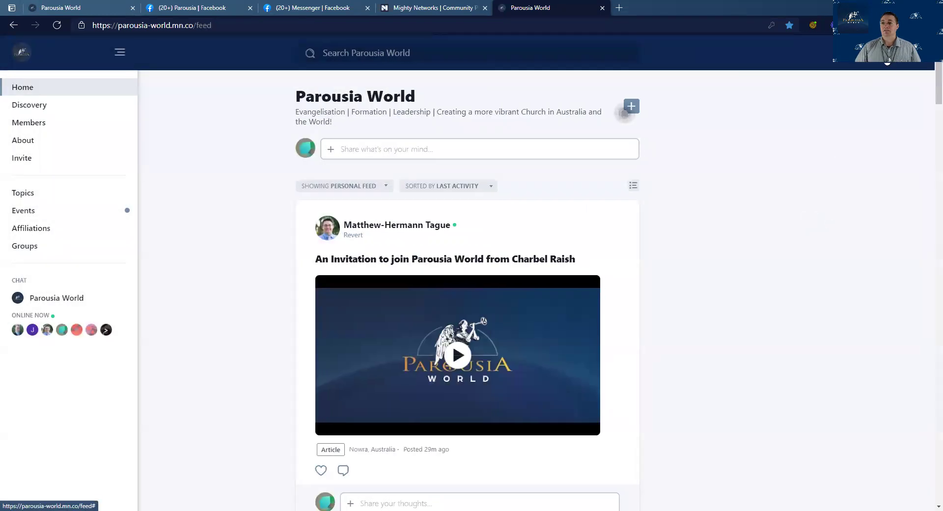
Mark all notifications read, then visit the Events page and return to the home feed
click(890, 53)
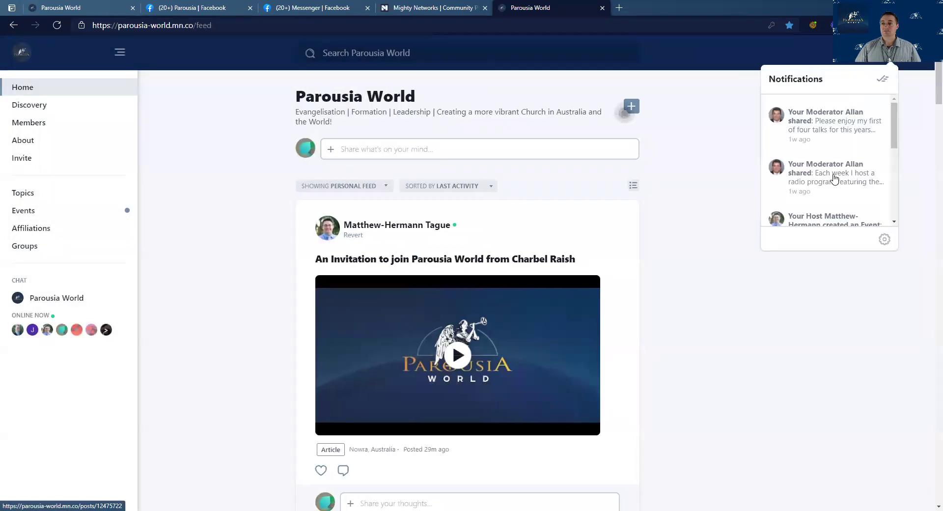
click(881, 81)
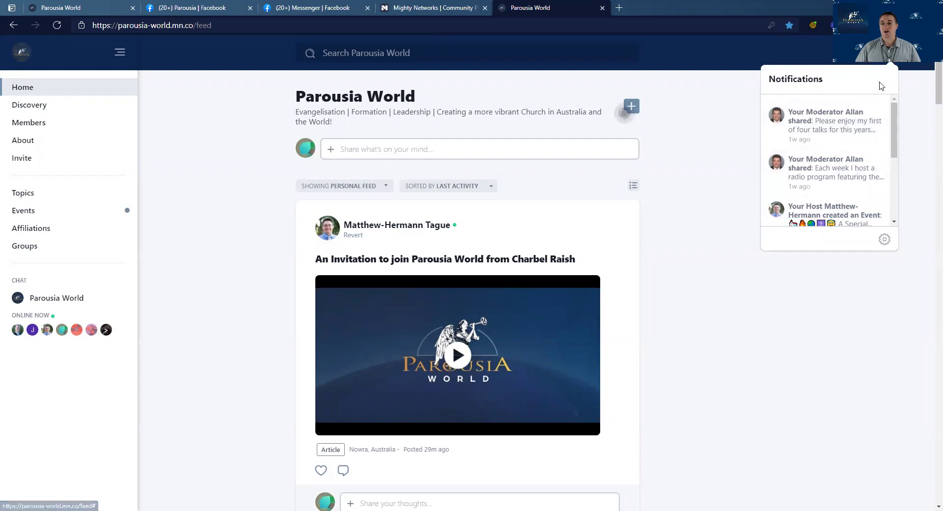
scroll(820, 153, down, 2)
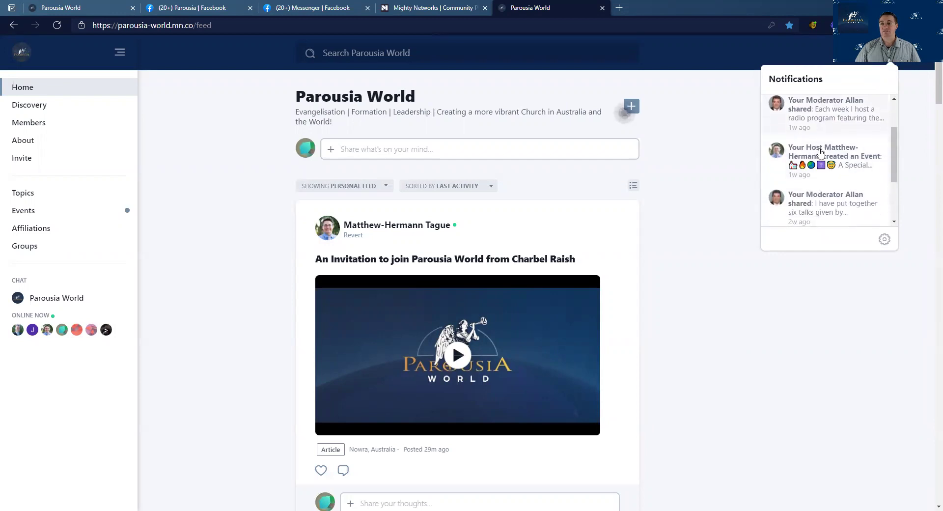
scroll(820, 152, up, 2)
click(891, 61)
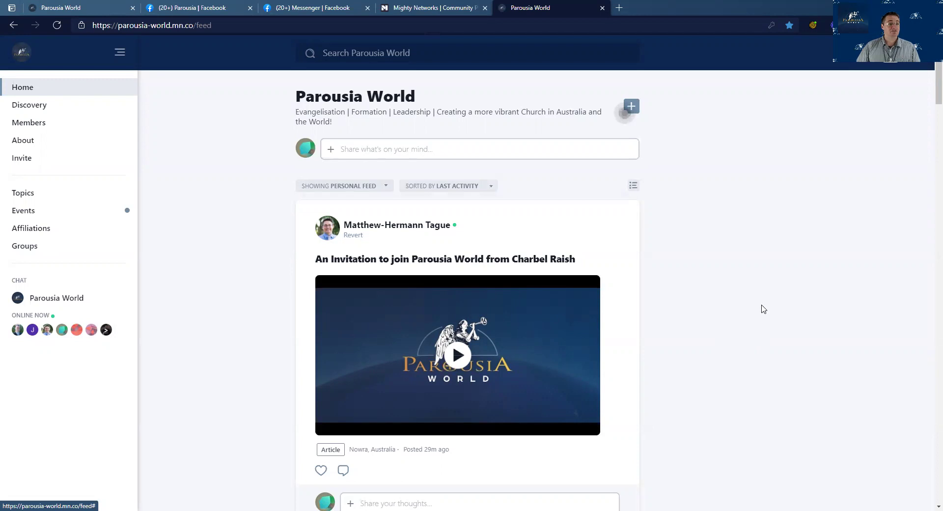
click(25, 211)
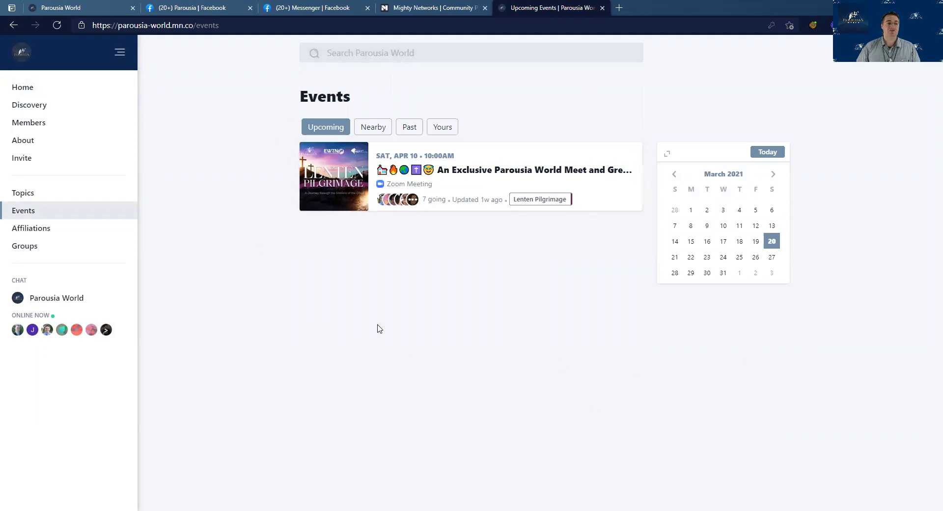
click(32, 88)
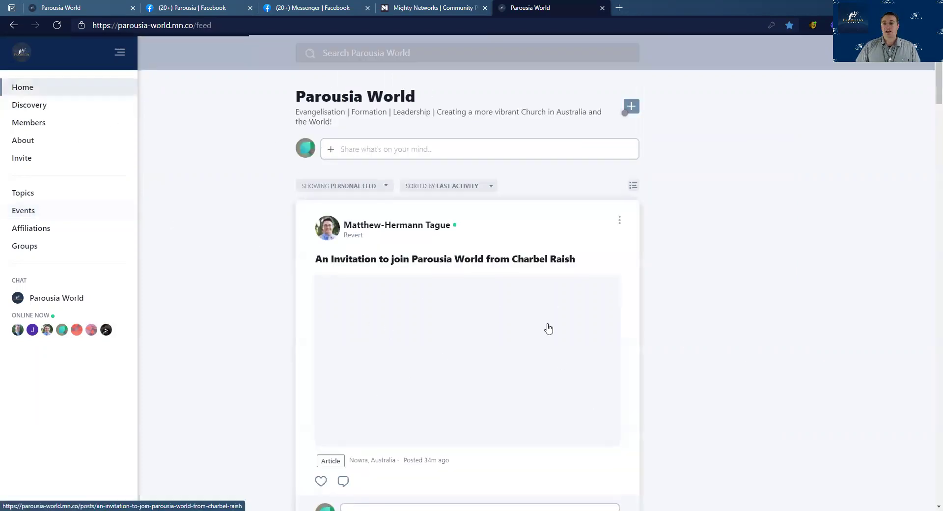